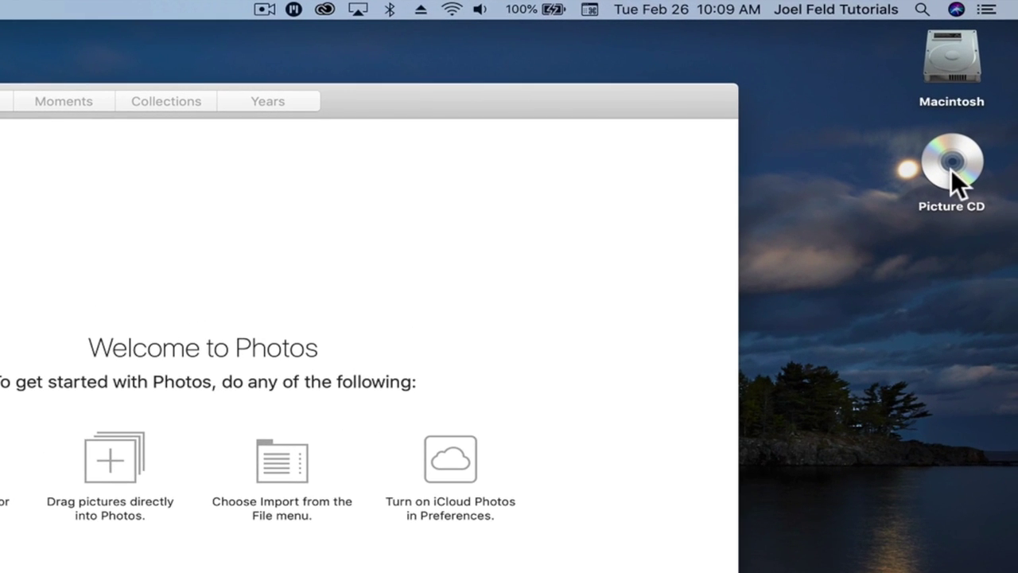
Step: Open the Picture CD and arrange its Finder window beside the Photos window
left_click(952, 168)
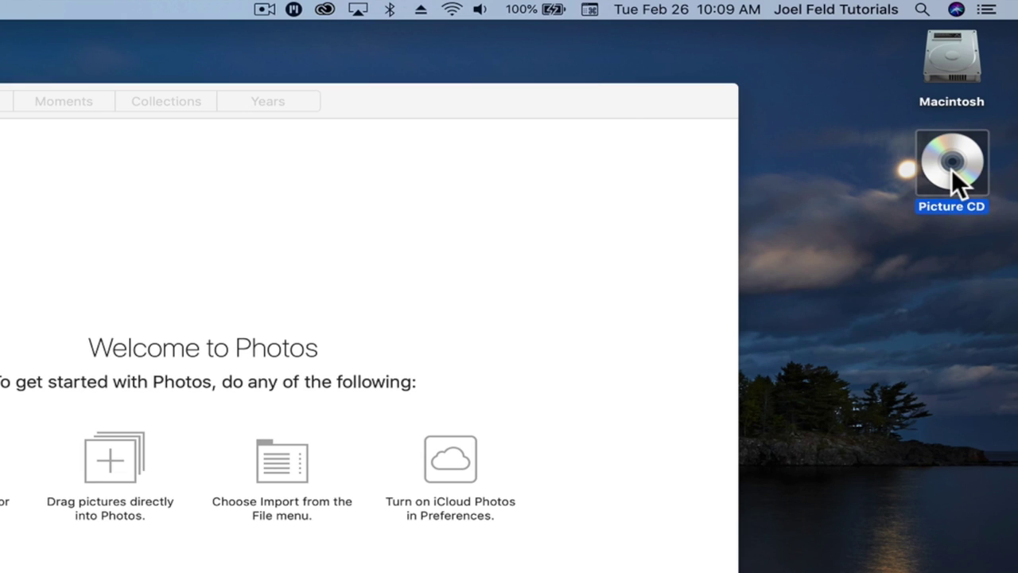
double_click(951, 169)
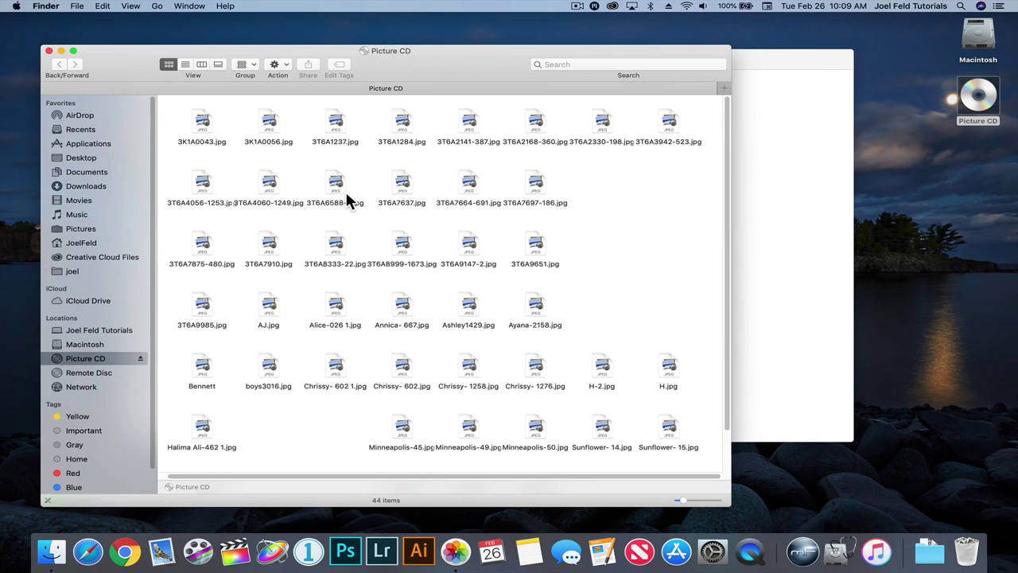
scroll(347, 202, "down", 1)
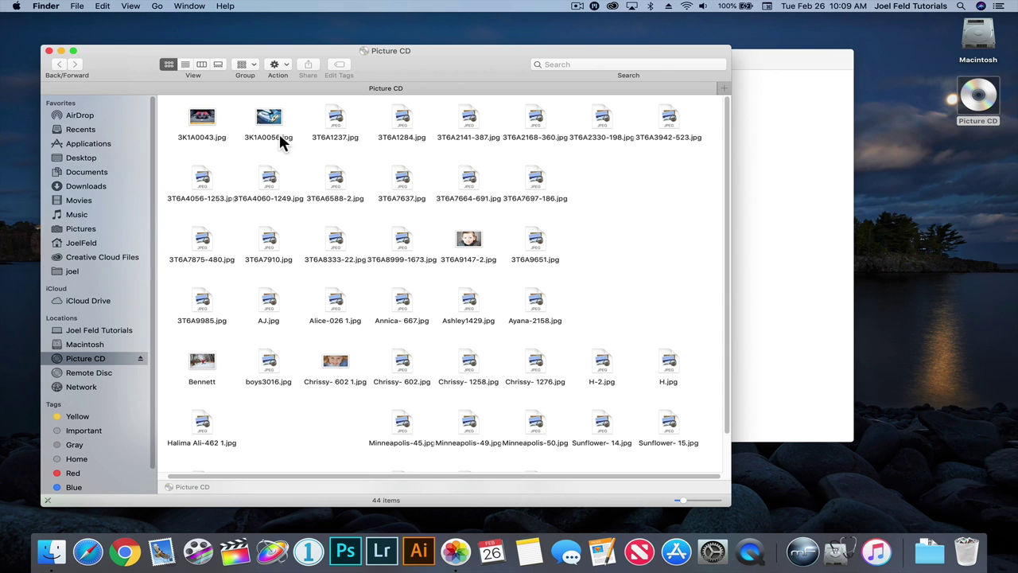
left_click_drag(138, 72, 406, 130)
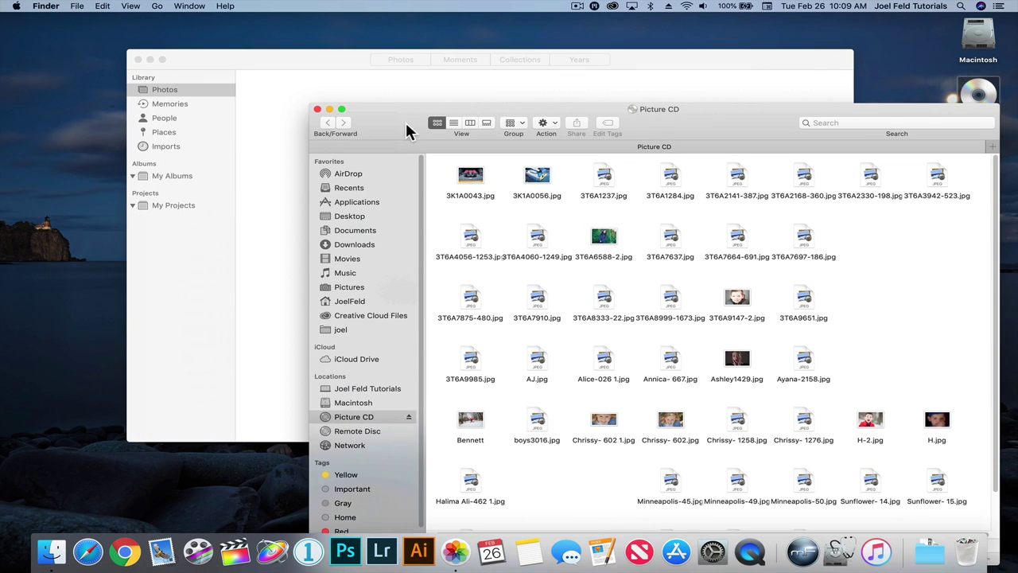
left_click_drag(342, 57, 261, 48)
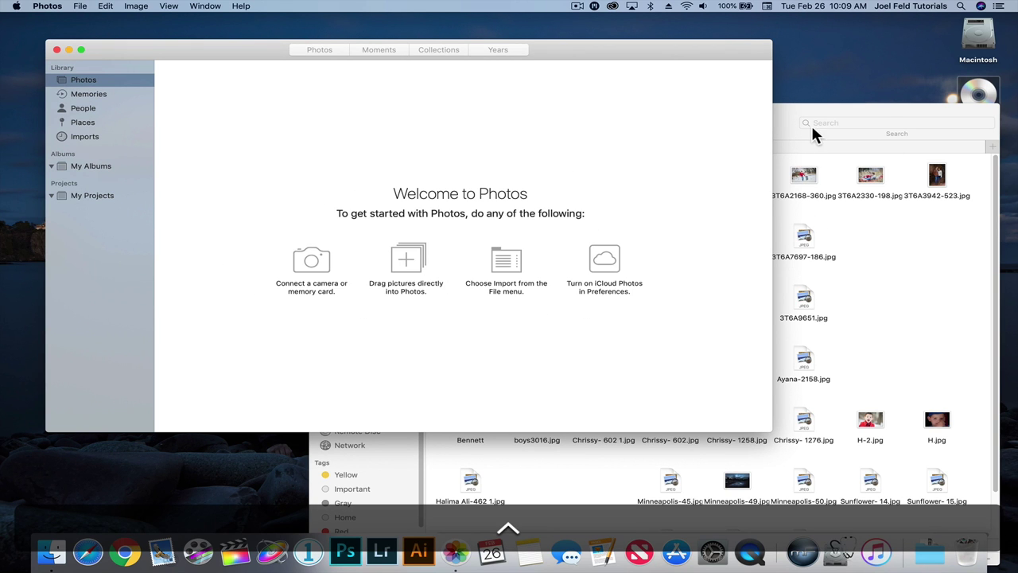
left_click(784, 119)
left_click_drag(781, 108, 676, 19)
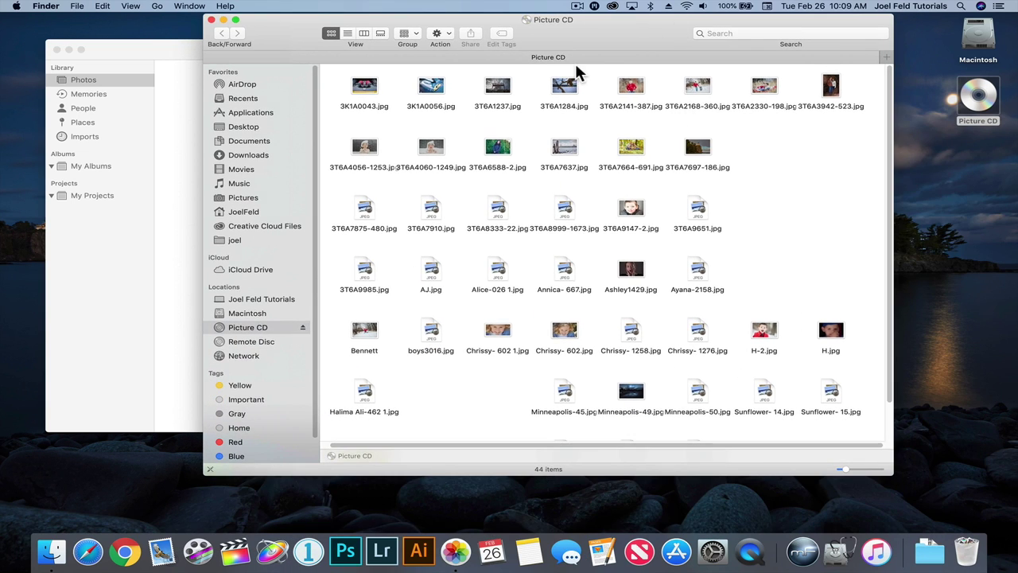
left_click_drag(618, 51, 612, 116)
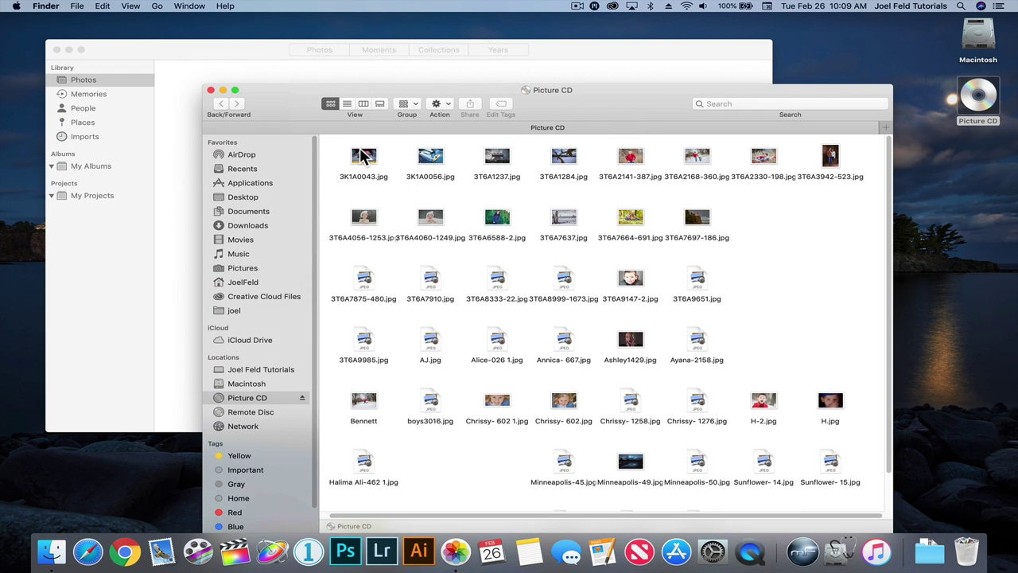
Step: Select all 44 JPEG files on the Picture CD, with Photos still visible alongside
left_click(362, 156)
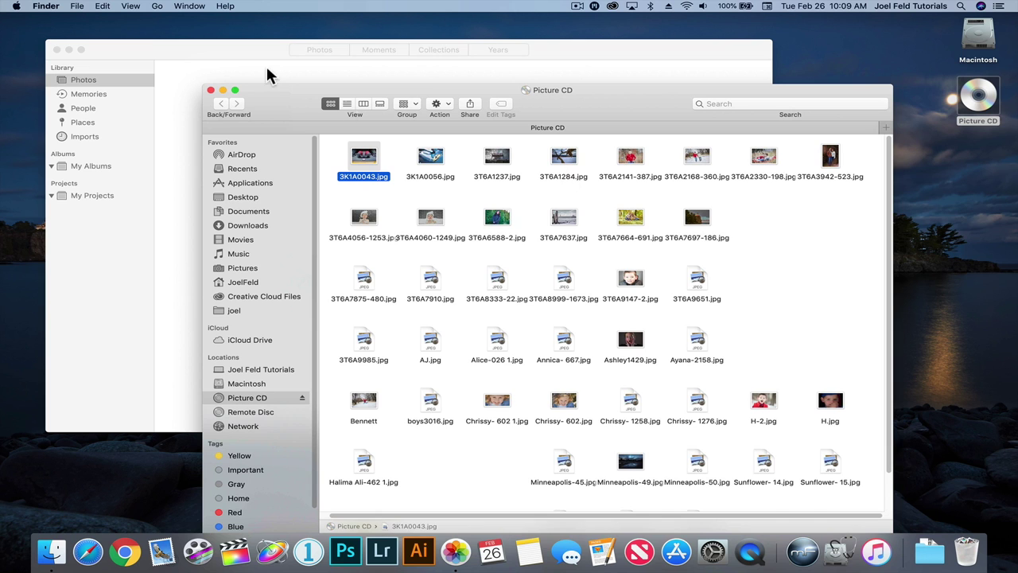
key("super+a")
left_click(595, 199)
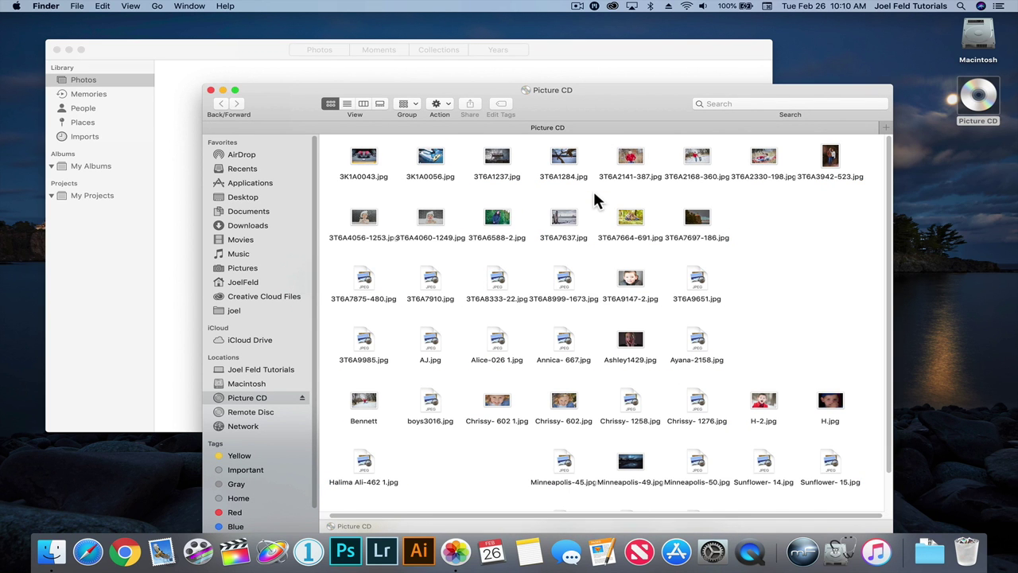
key("super+a")
left_click(335, 154)
left_click_drag(332, 146, 720, 279)
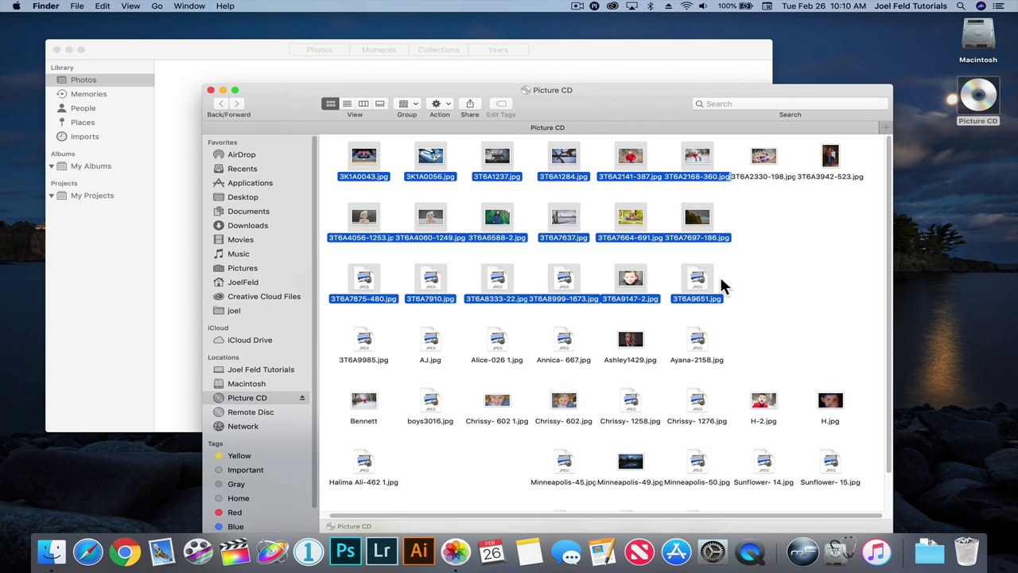
left_click(768, 256)
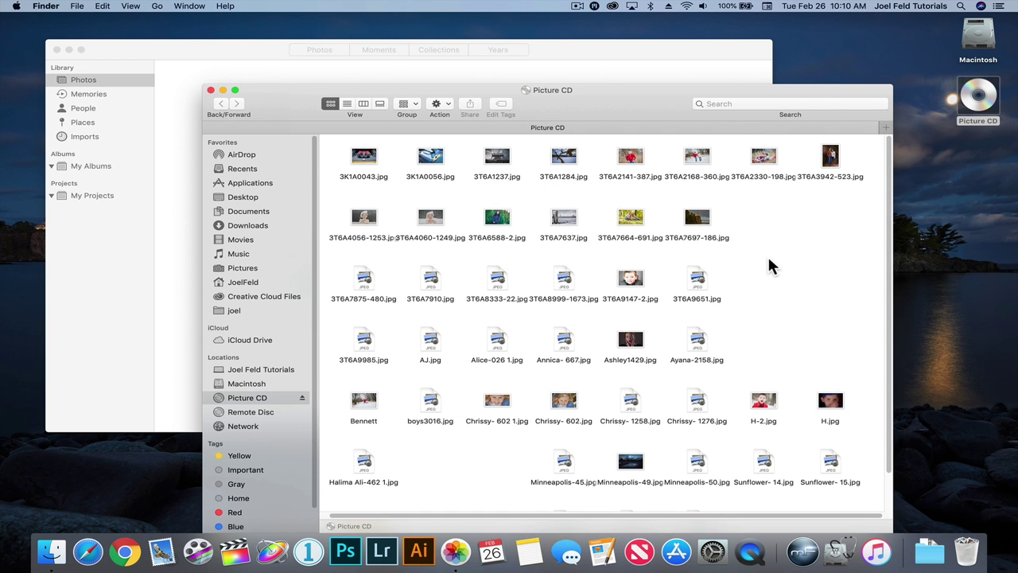
key("super+a")
left_click_drag(291, 118, 658, 97)
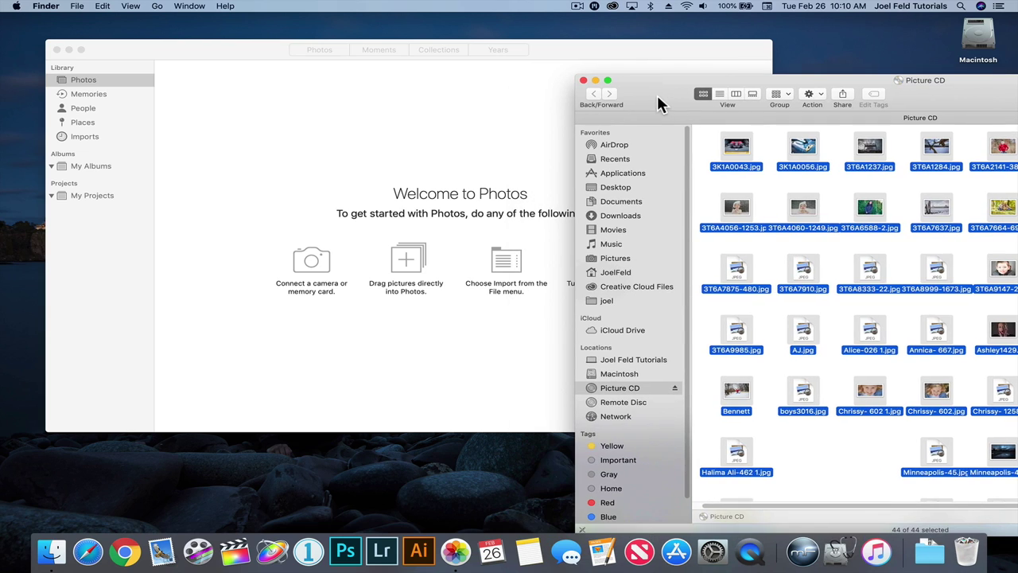
Step: Drop the selected CD pictures into Photos, confirm 24 imported, and view the library by date
left_click_drag(736, 149, 380, 164)
left_click(170, 52)
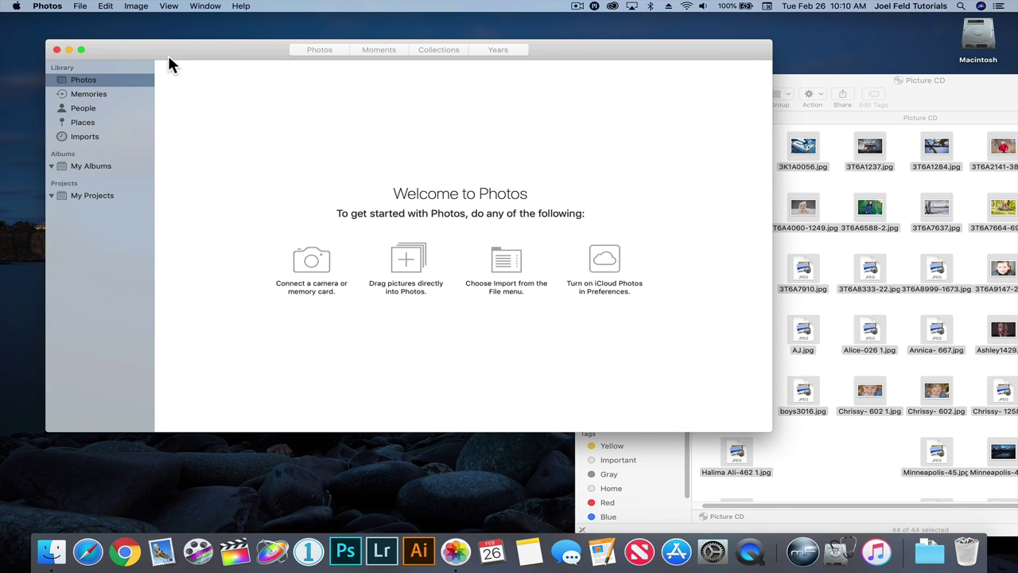
left_click(80, 137)
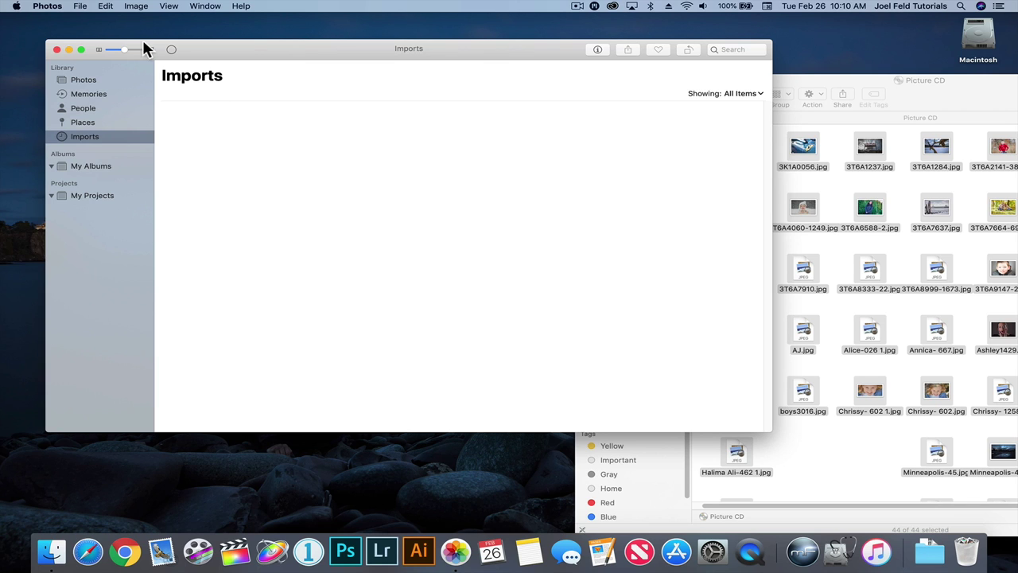
left_click(171, 49)
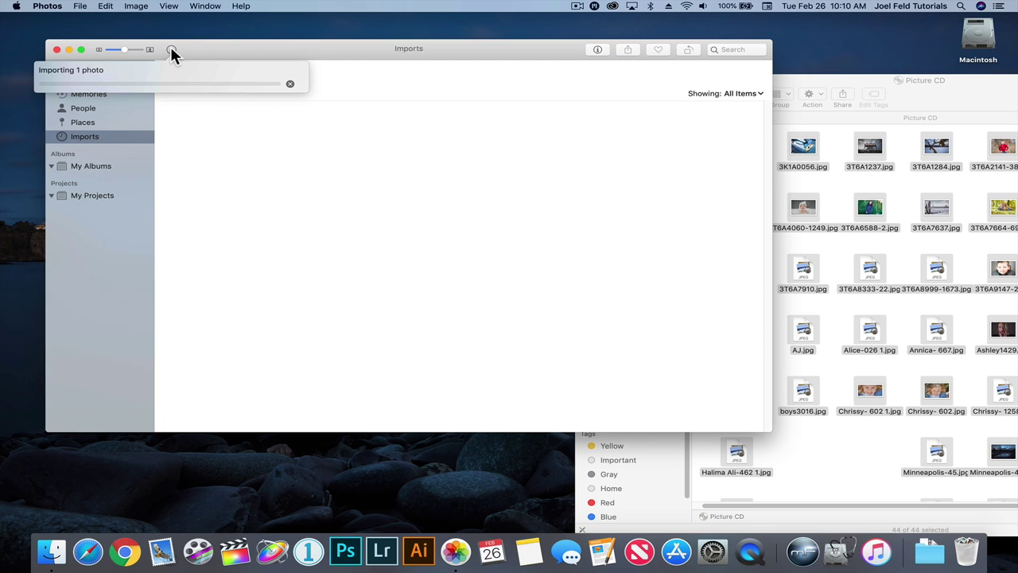
left_click(171, 50)
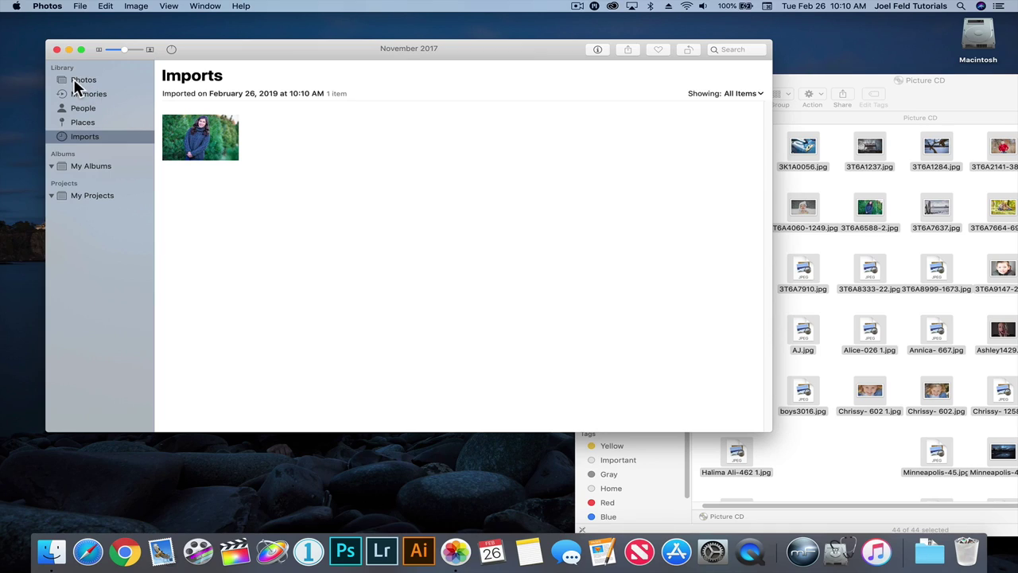
left_click(76, 81)
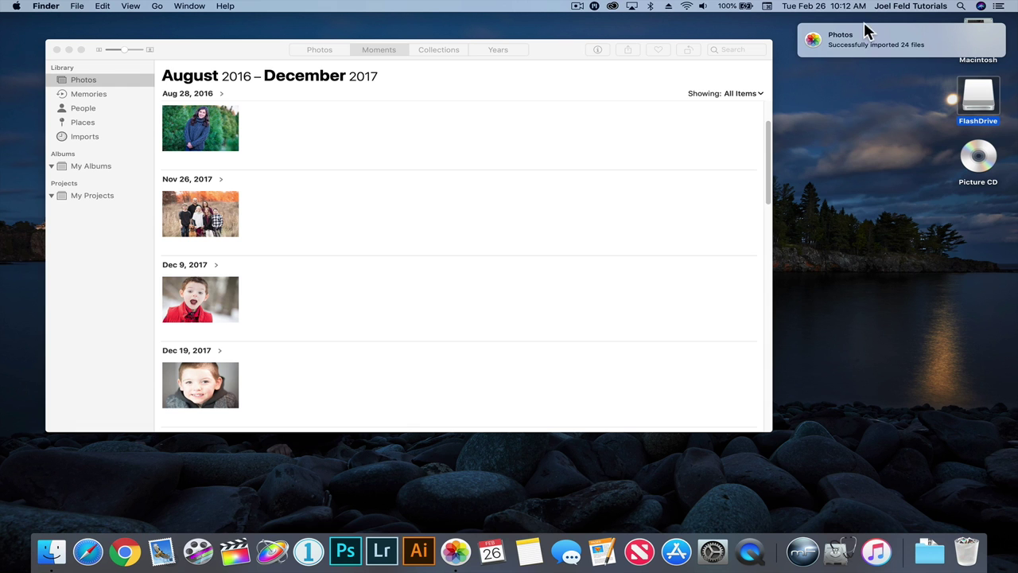
Step: Open the FlashDrive from the desktop to show its files
left_click(870, 104)
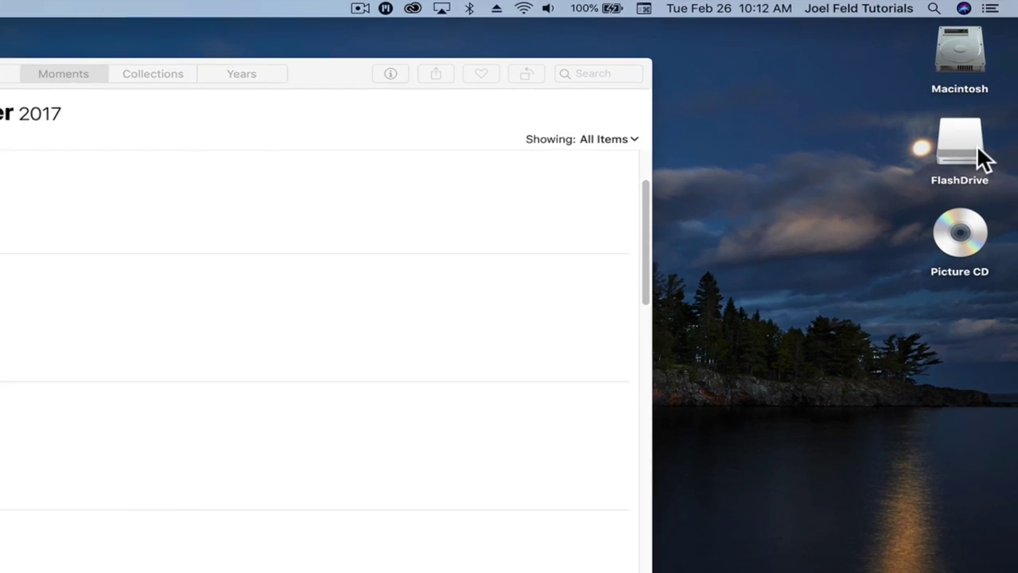
left_click(984, 96)
double_click(964, 158)
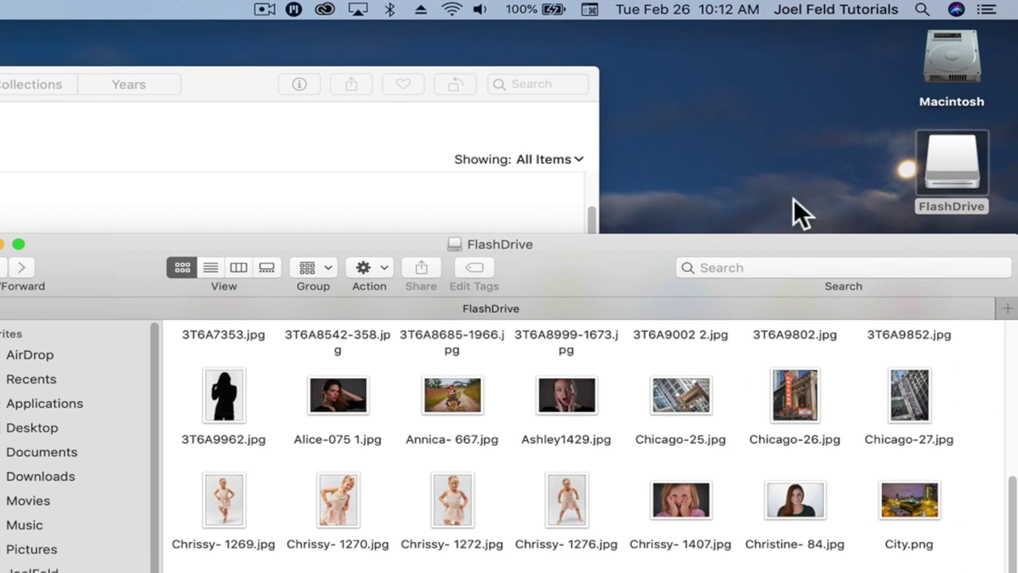
Step: Import 21 FlashDrive pictures into Photos, choosing Don't Import for the duplicate H-2.jpg
left_click_drag(181, 486, 955, 572)
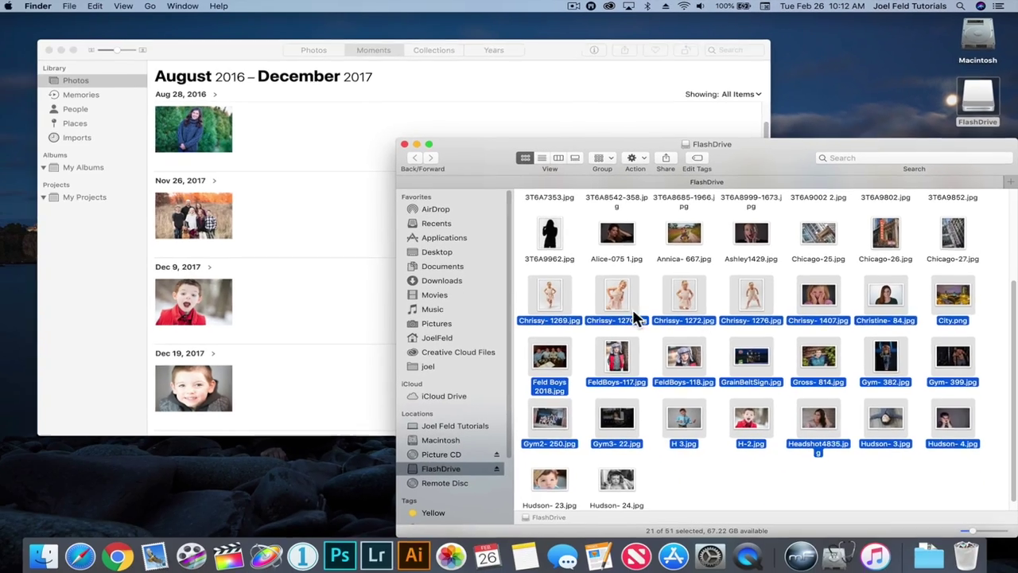
left_click_drag(293, 438, 148, 387)
left_click_drag(440, 258, 291, 207)
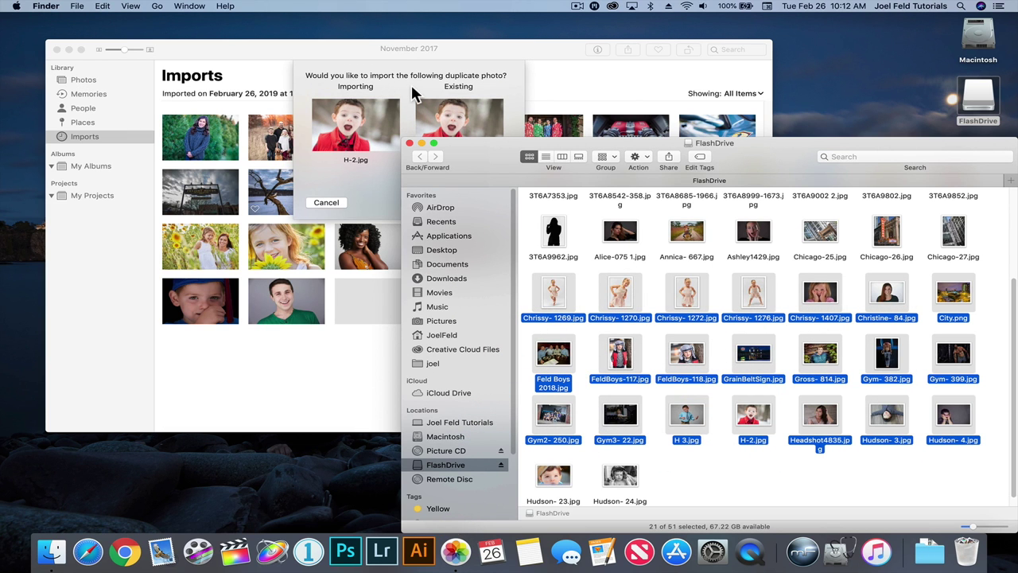
left_click(446, 59)
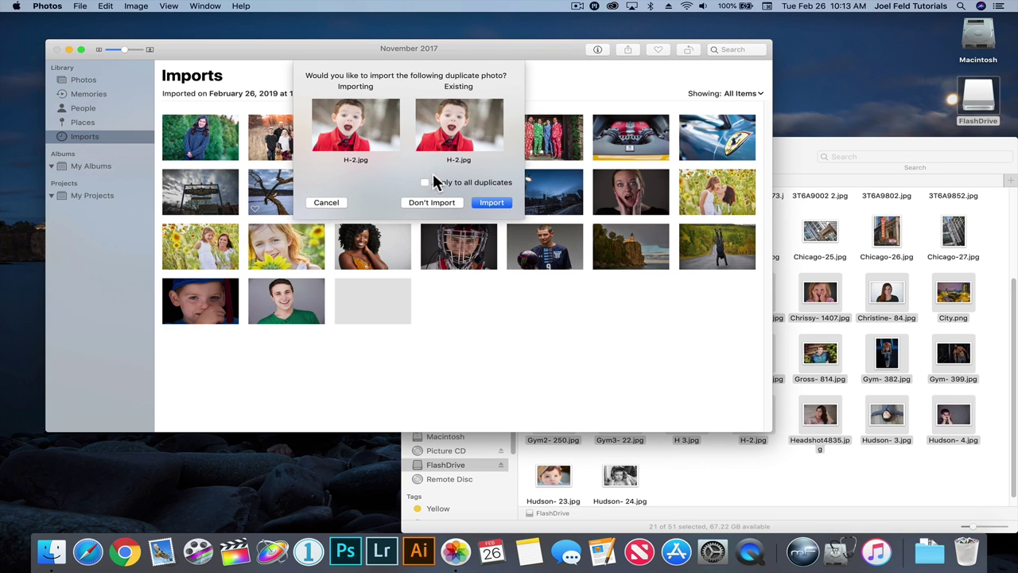
left_click(432, 203)
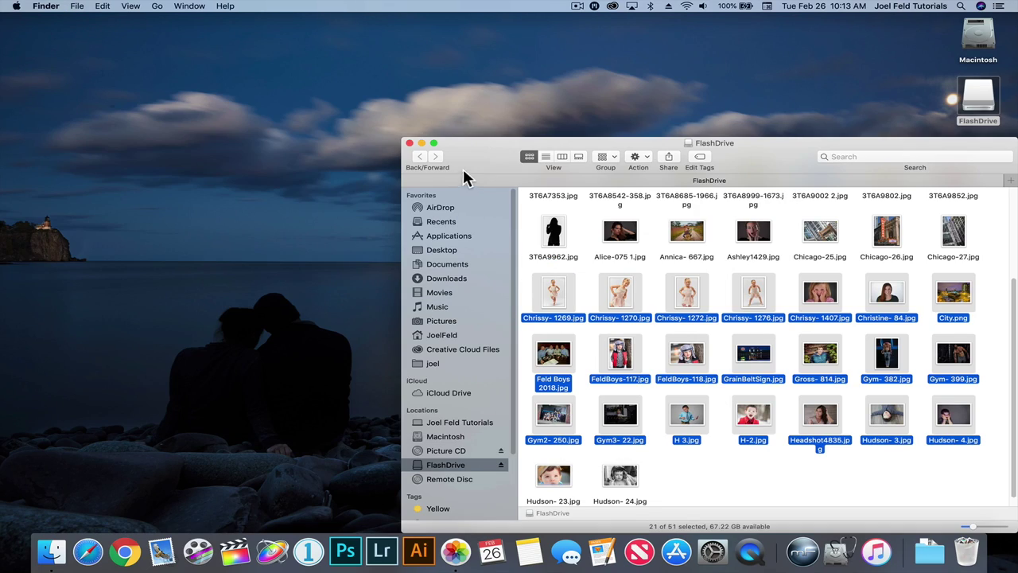
Step: Select the top ten pictures in the Import window, leaving the already-imported photo unmarked
left_click_drag(485, 156, 291, 76)
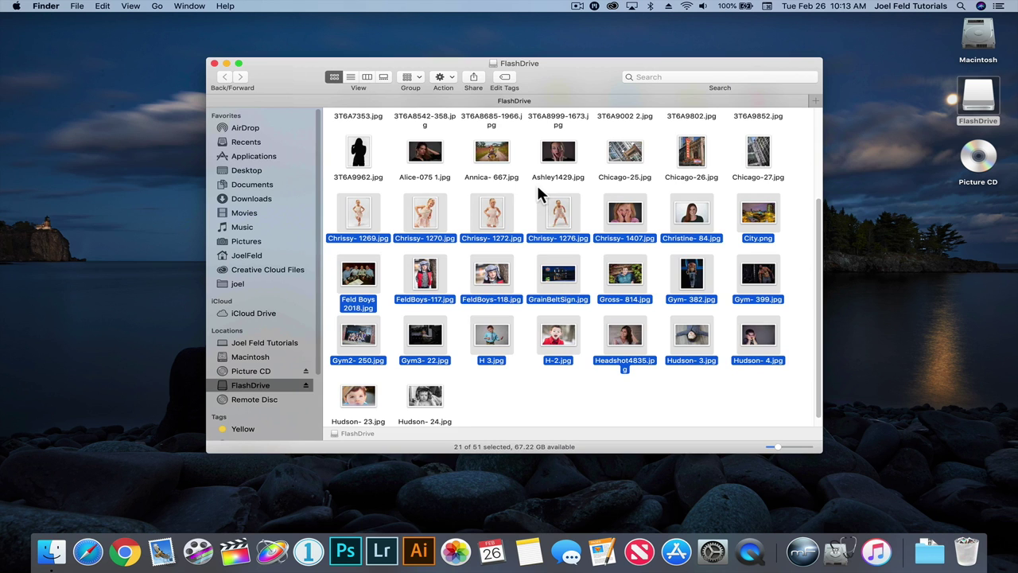
scroll(541, 192, "up", 5)
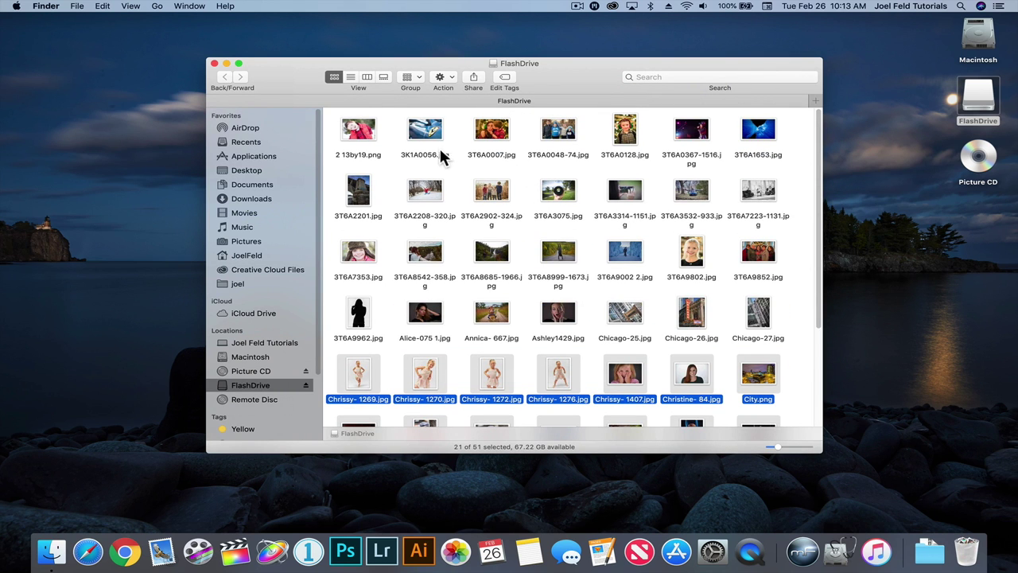
left_click_drag(342, 175, 455, 550)
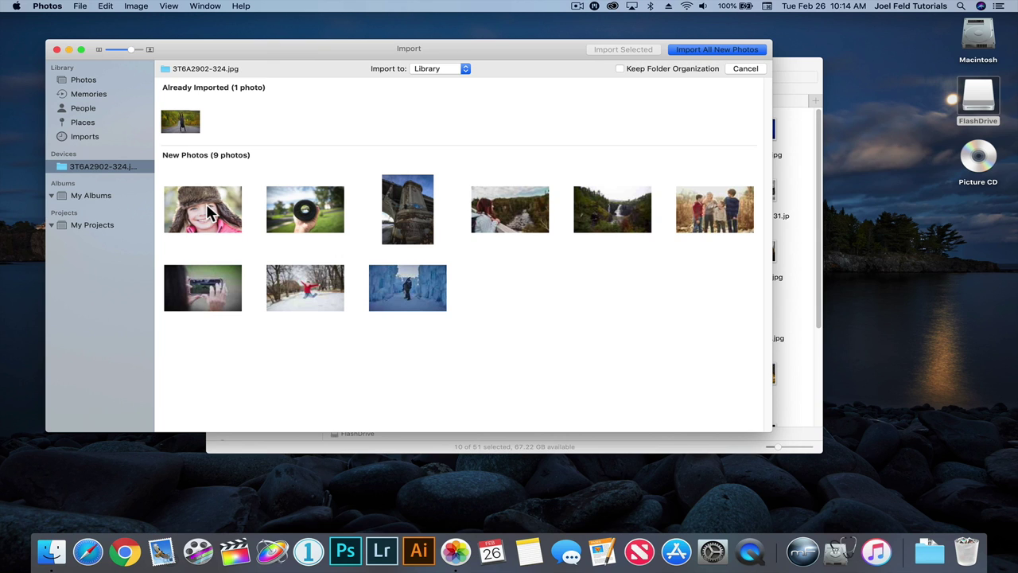
left_click(180, 121)
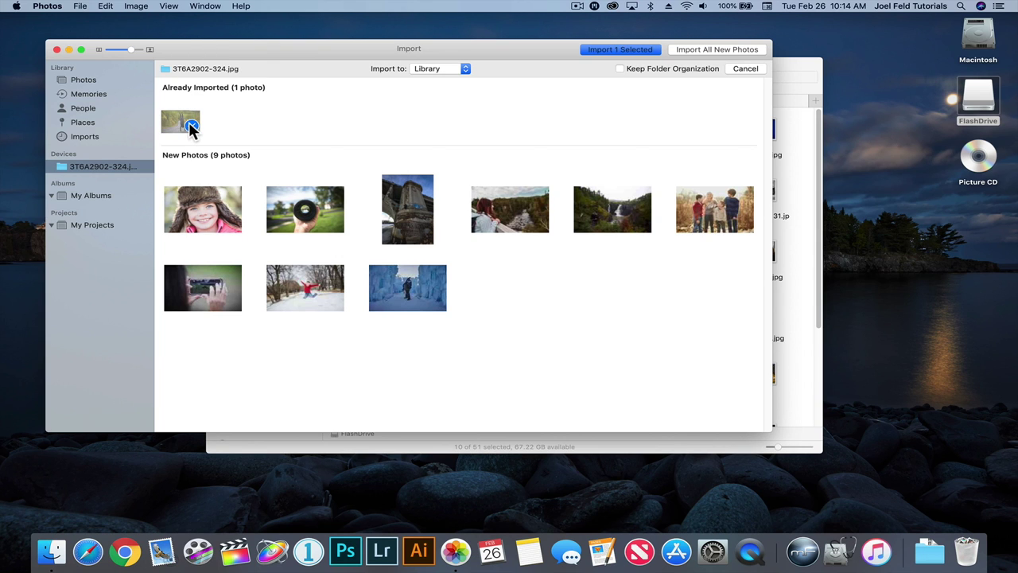
left_click(189, 122)
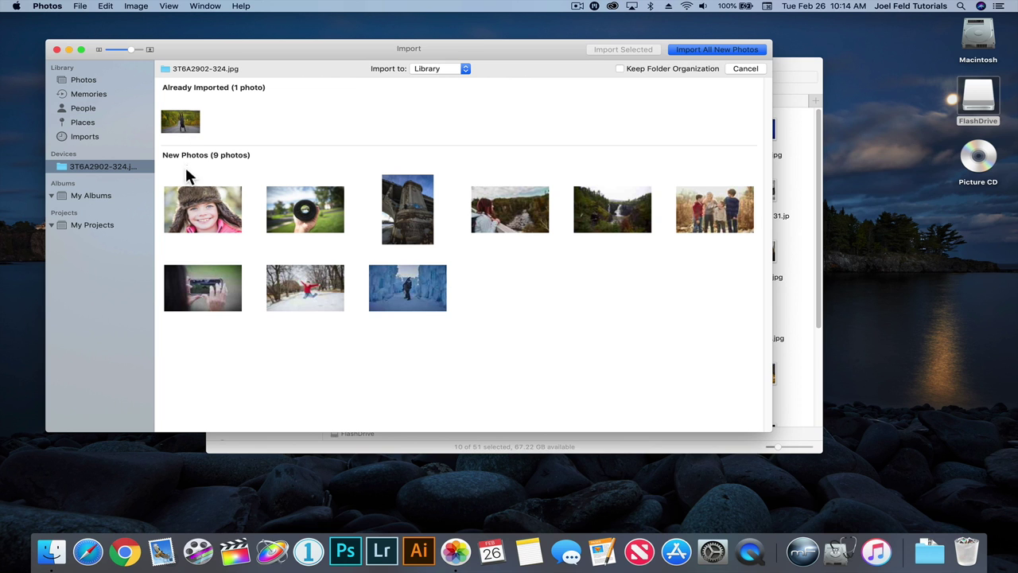
Step: Review the New Photos section and open the Import to: popup showing Library and New Album
scroll(195, 164, "up", 5, "ctrl")
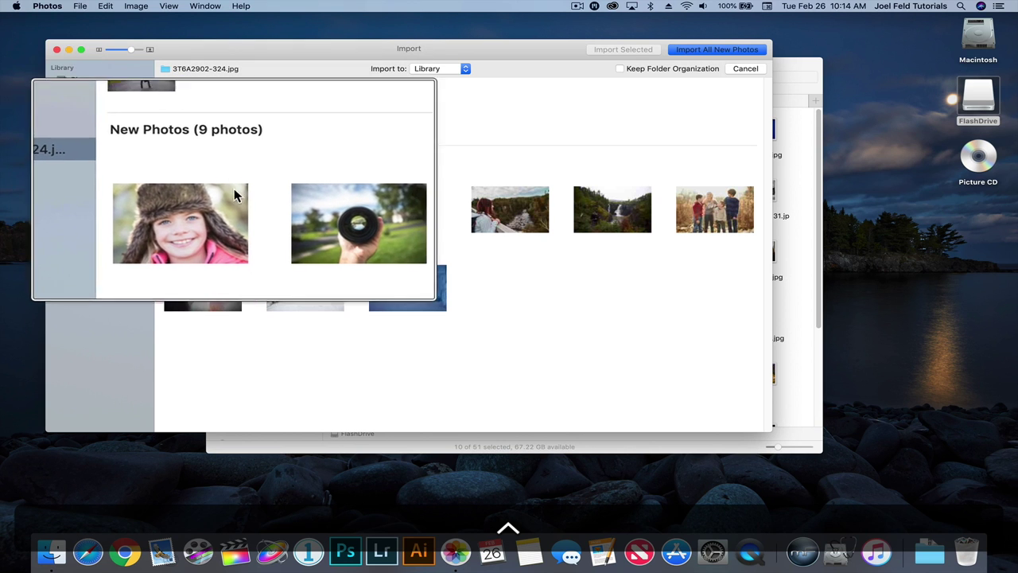
scroll(279, 249, "down", 5, "ctrl")
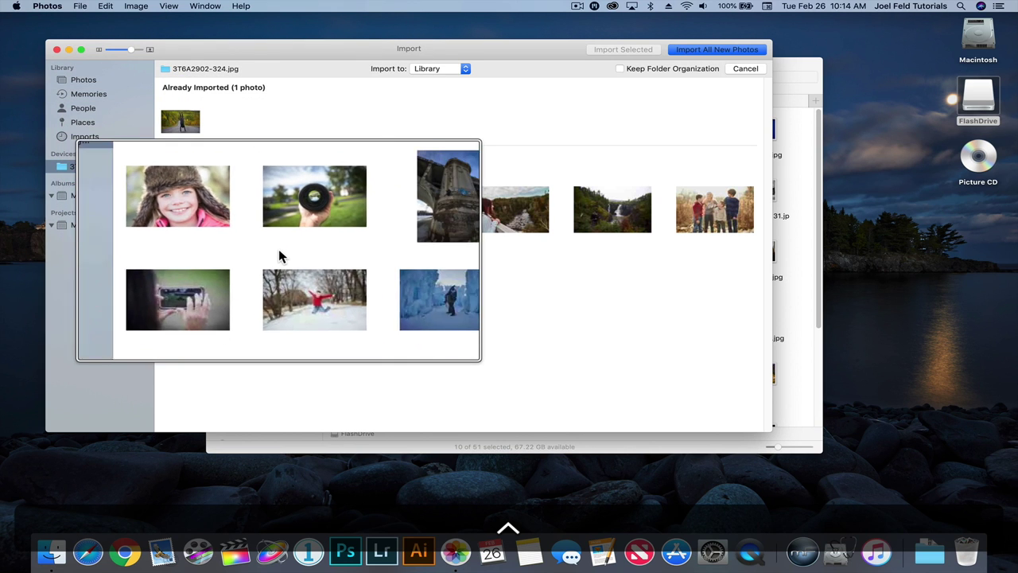
scroll(729, 45, "up", 5, "ctrl")
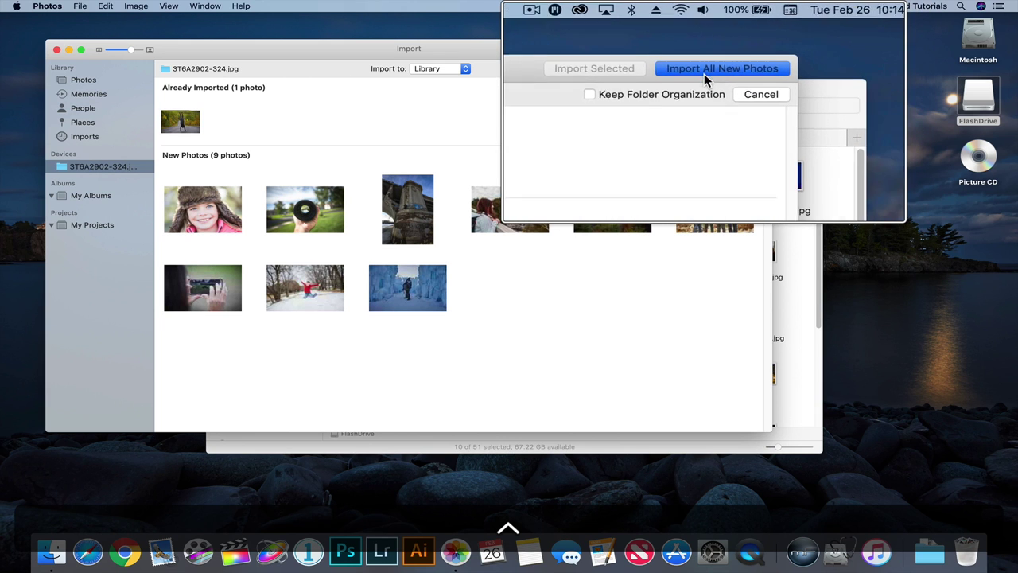
scroll(703, 50, "down", 5, "ctrl")
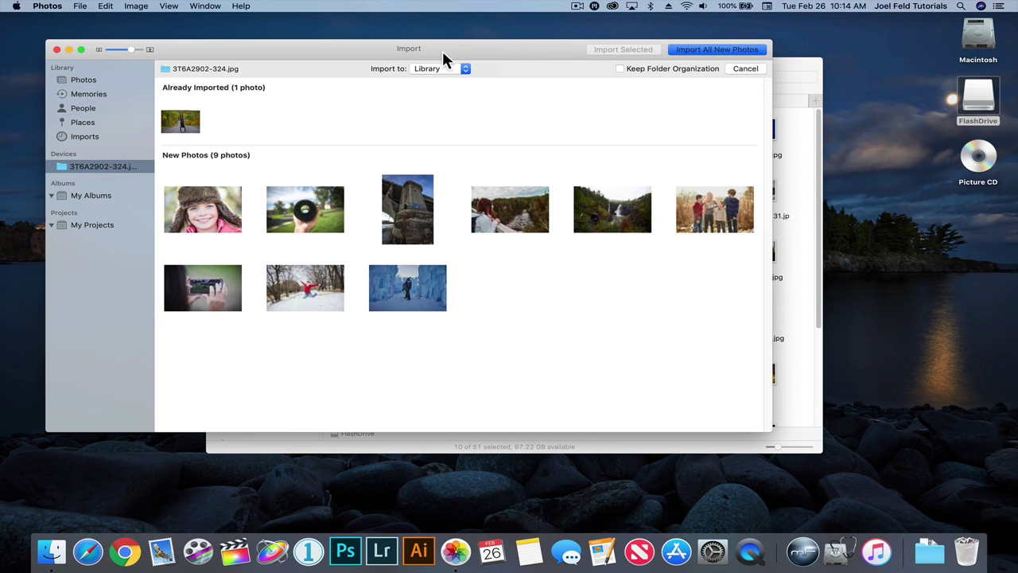
left_click(430, 68)
Step: Import all nine new flash-drive photos, view the library, and reopen the FlashDrive's Finder window
left_click(719, 50)
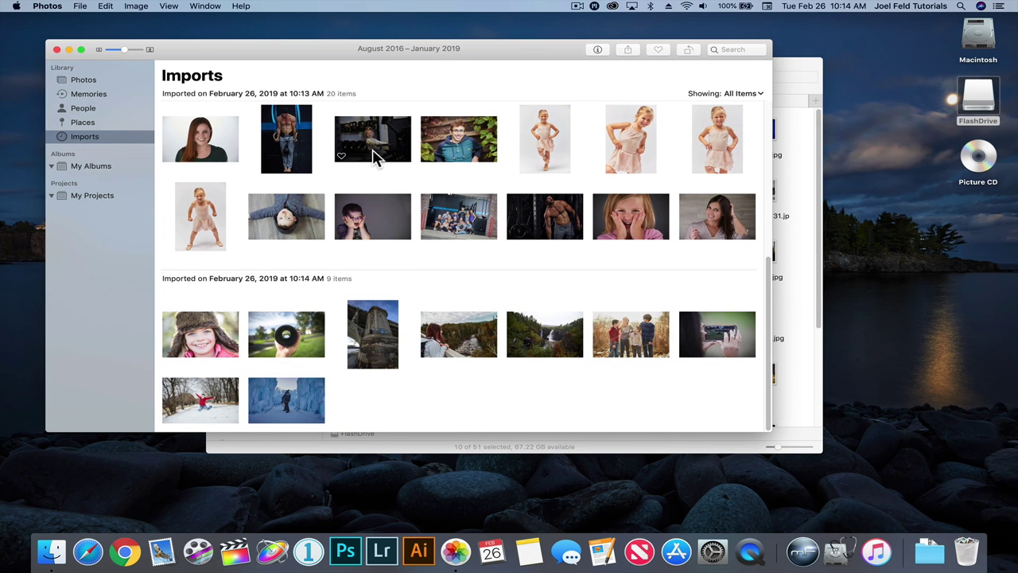
left_click(68, 80)
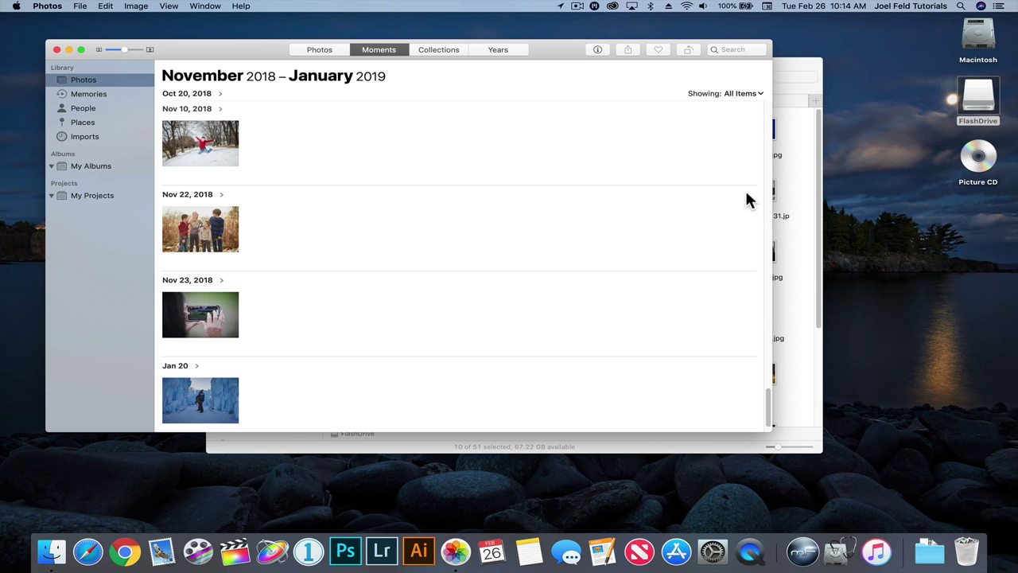
left_click(827, 64)
left_click(802, 69)
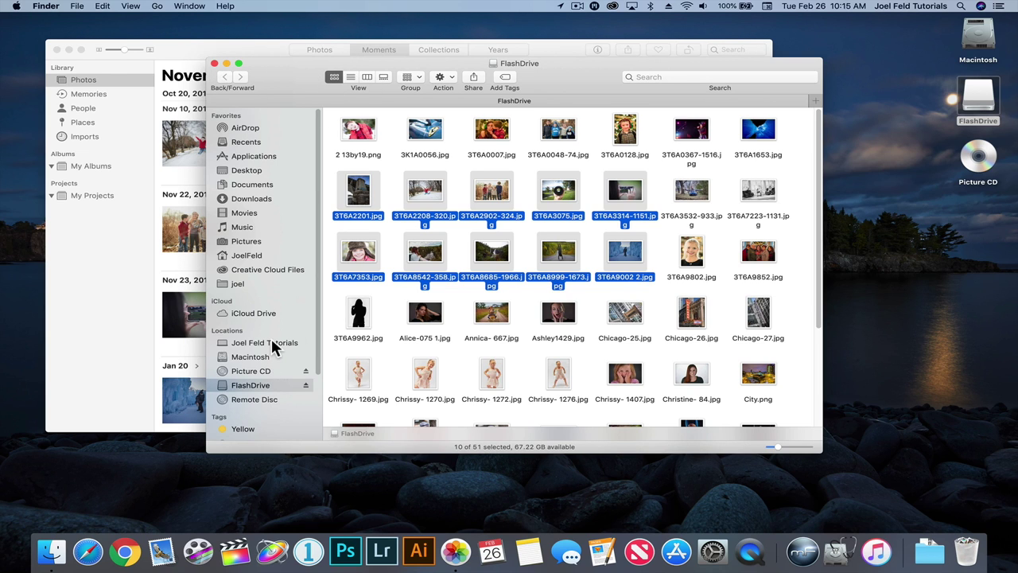
scroll(266, 410, "down", 4)
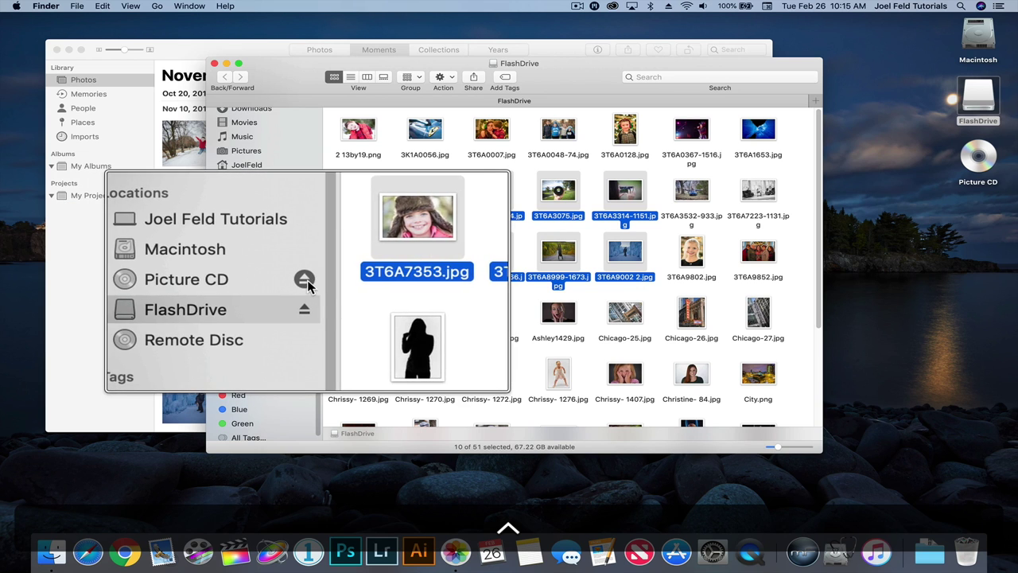
Step: Eject the FlashDrive from its context menu and drag the Picture CD to Eject
right_click(969, 113)
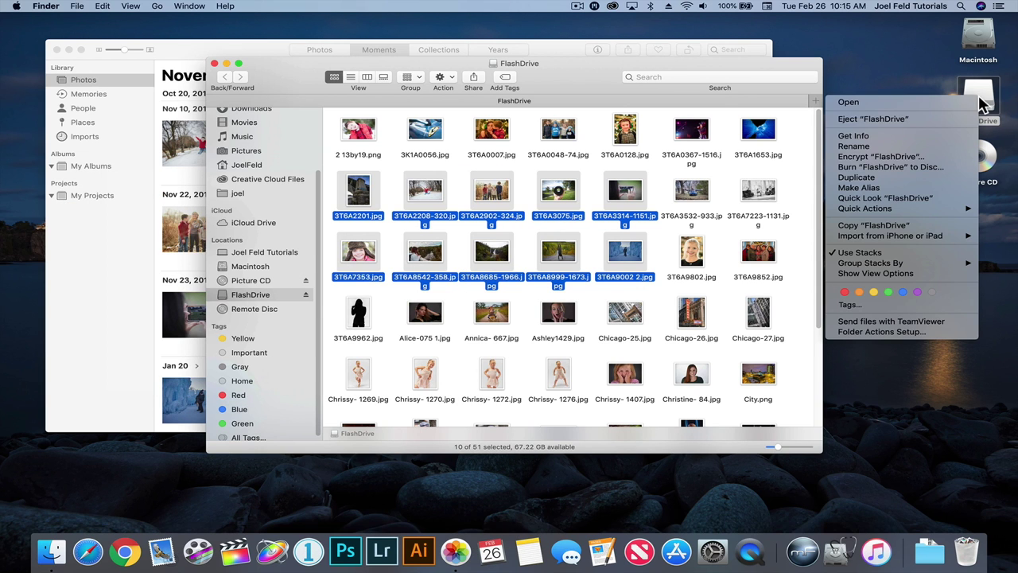
left_click(872, 121)
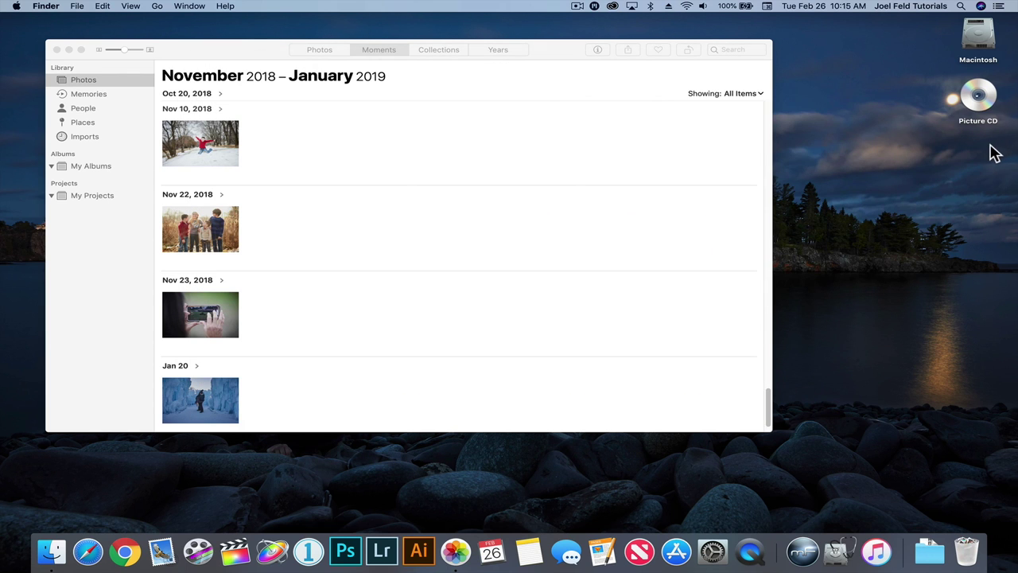
left_click_drag(988, 101, 891, 482)
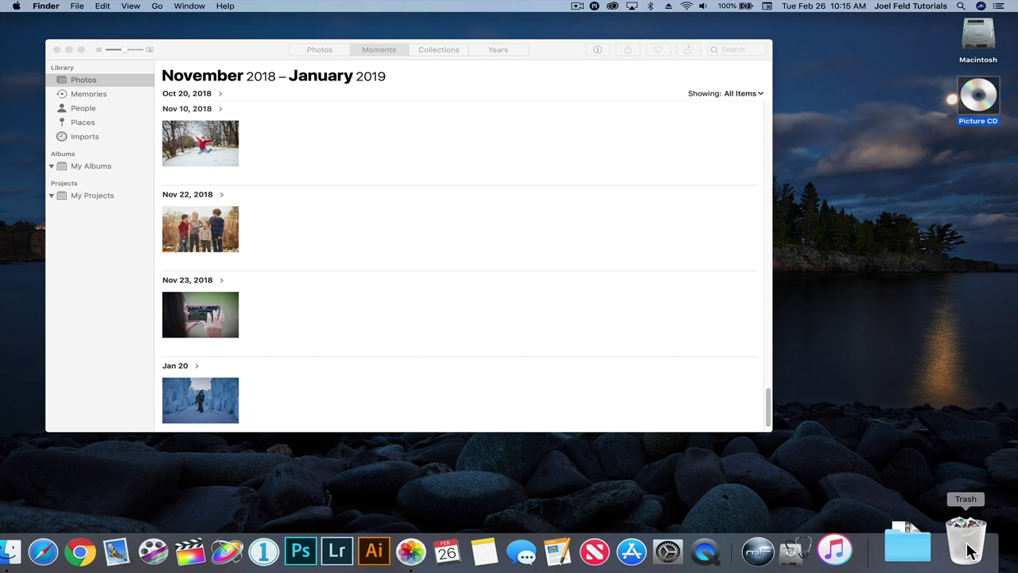
left_click_drag(979, 118, 968, 553)
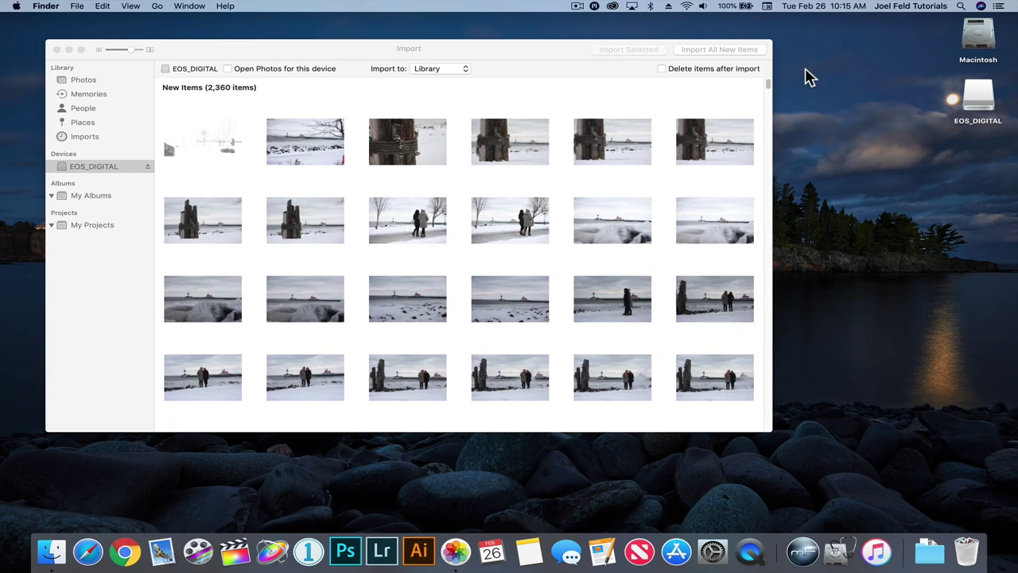
Step: Have Photos open for the EOS_DIGITAL card, keeping Library as the Import to: destination
left_click_drag(559, 56, 614, 59)
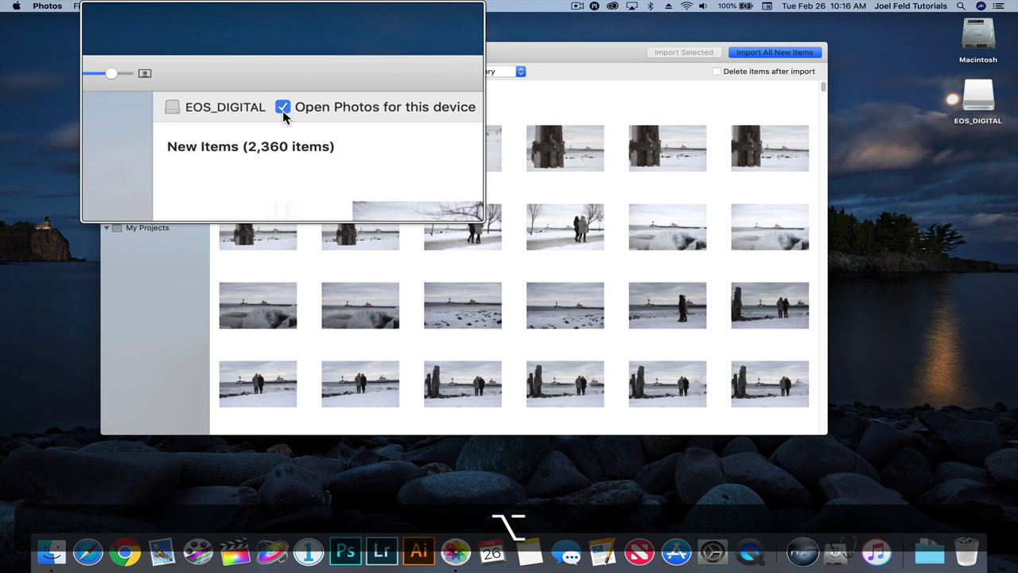
scroll(283, 111, "down", 2)
scroll(282, 110, "down", 2)
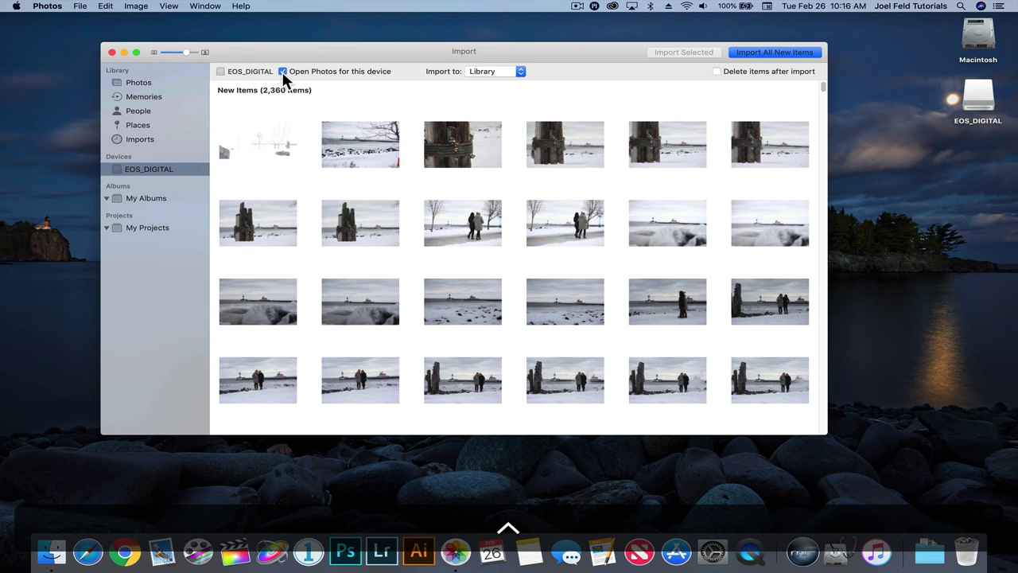
left_click(504, 71)
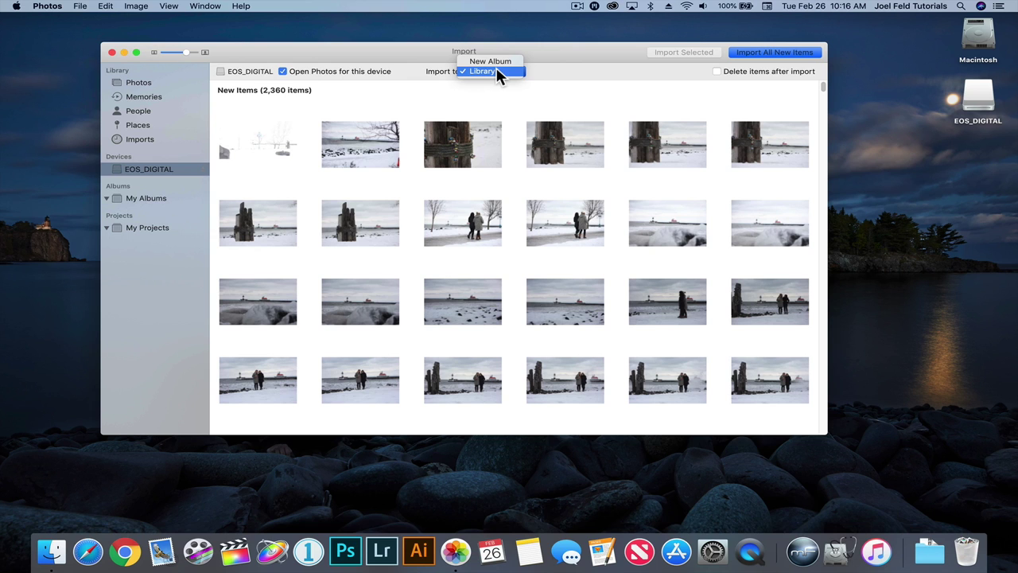
scroll(499, 73, "up", 2)
scroll(498, 73, "down", 3)
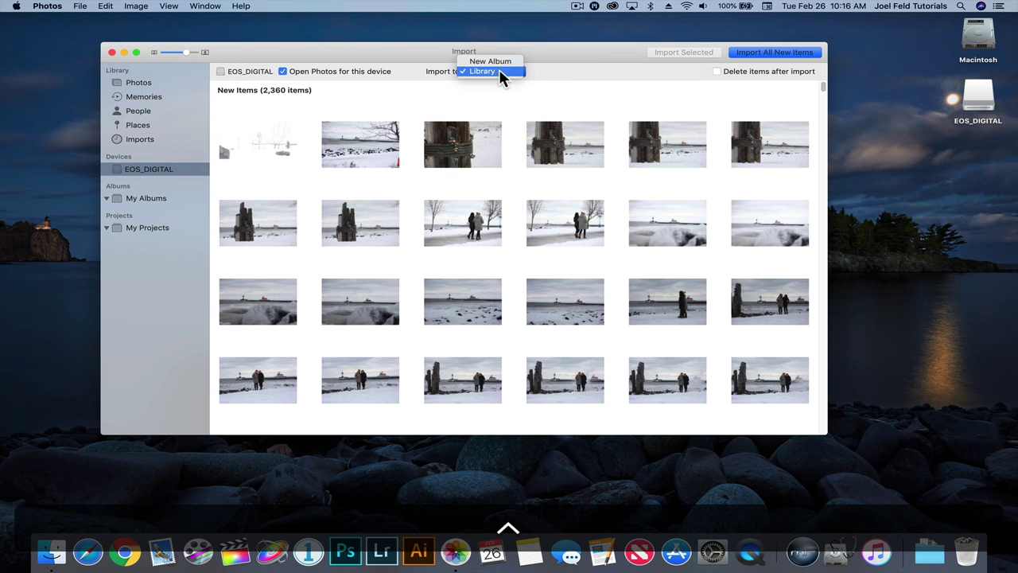
left_click(560, 78)
Step: Mark the wreathed wooden post photo for import
scroll(432, 199, "down", 5)
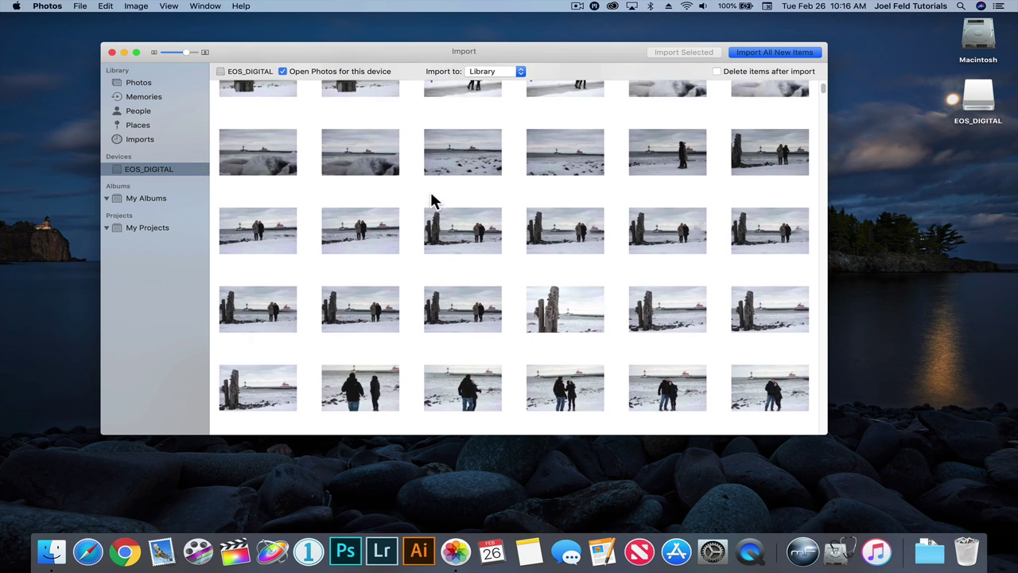
scroll(432, 200, "down", 10)
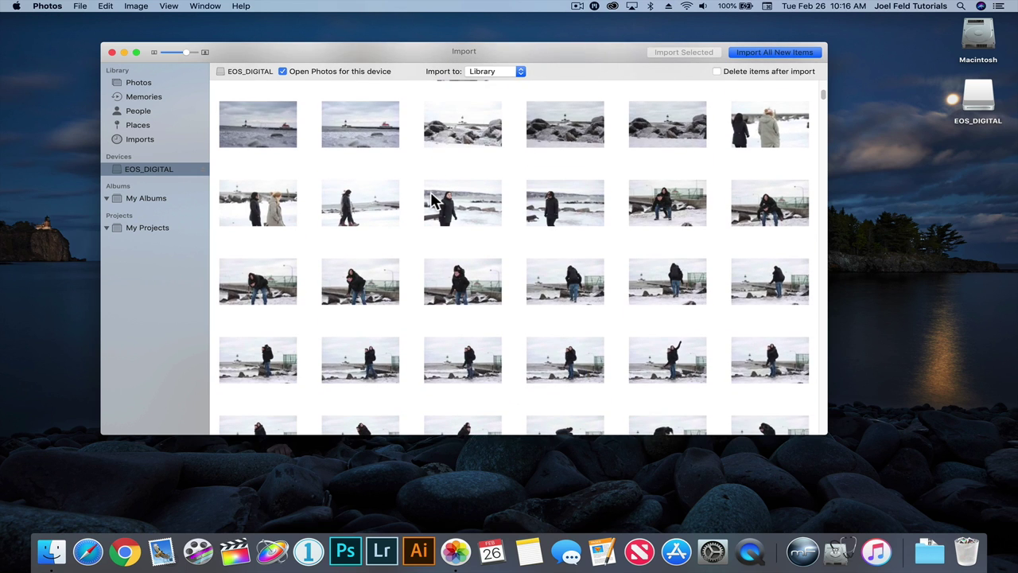
scroll(432, 200, "down", 10)
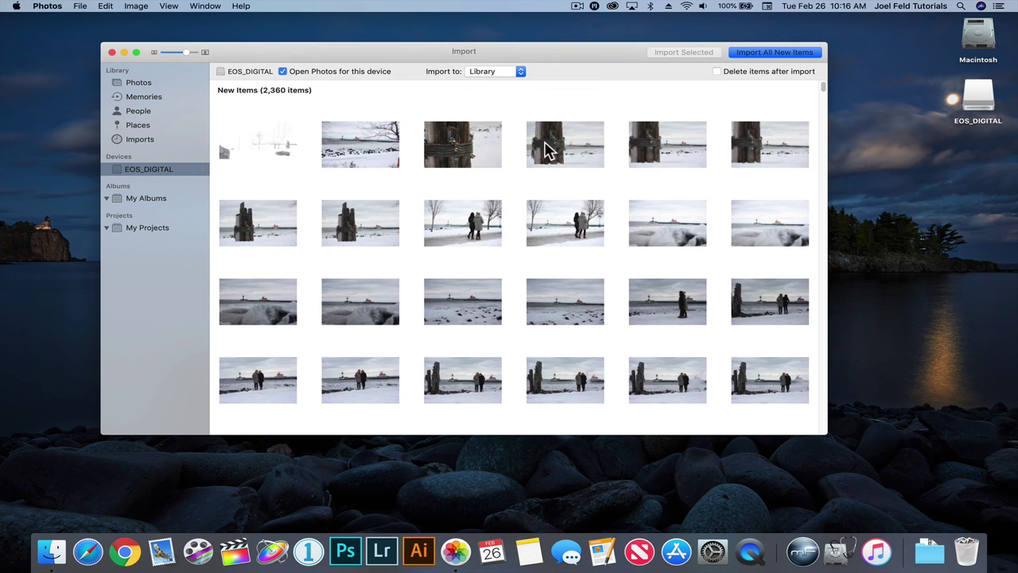
left_click(489, 146)
scroll(645, 151, "down", 2)
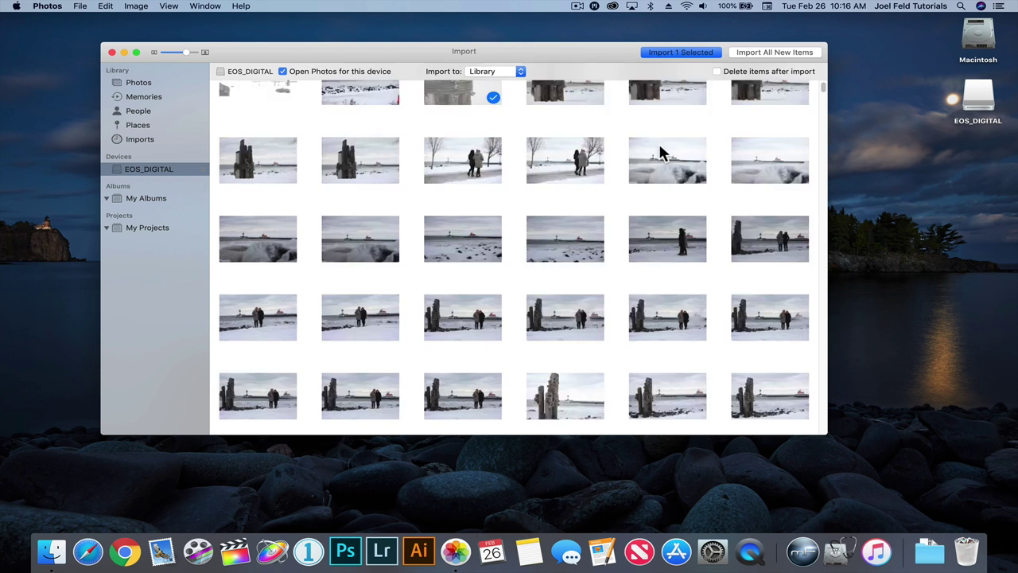
scroll(660, 159, "down", 3)
left_click(668, 204)
left_click(546, 217)
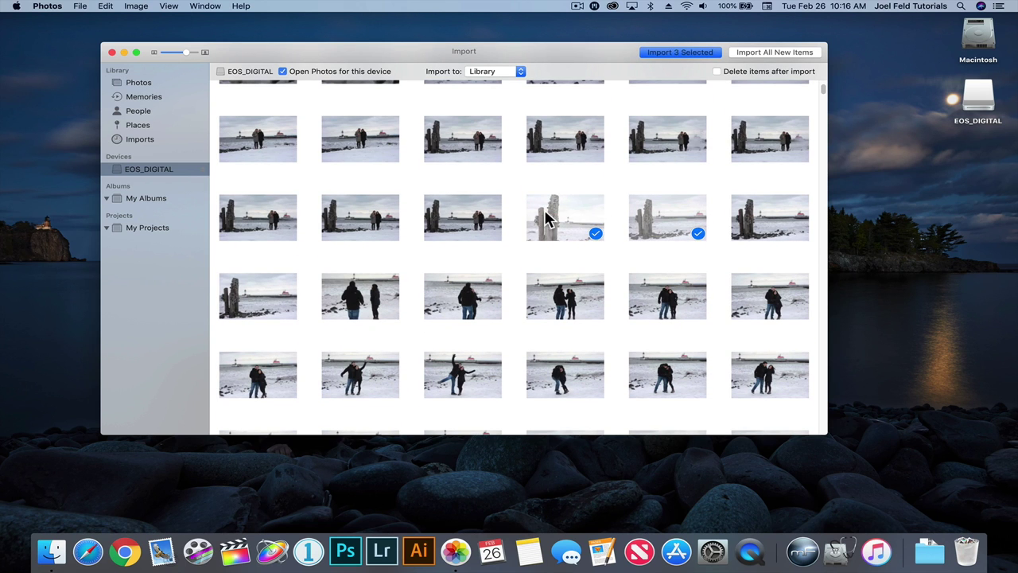
scroll(545, 217, "down", 3)
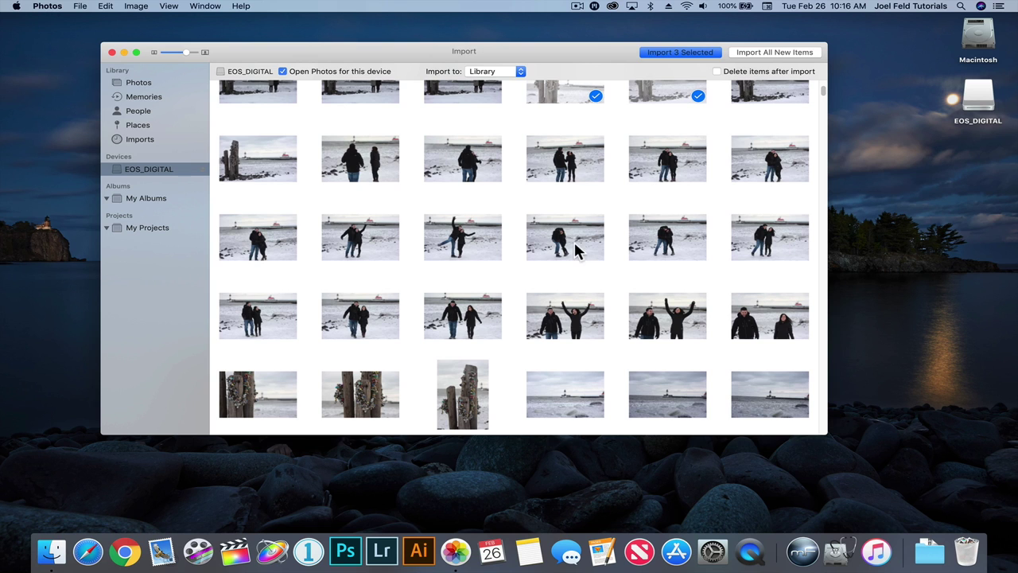
scroll(569, 310, "down", 5)
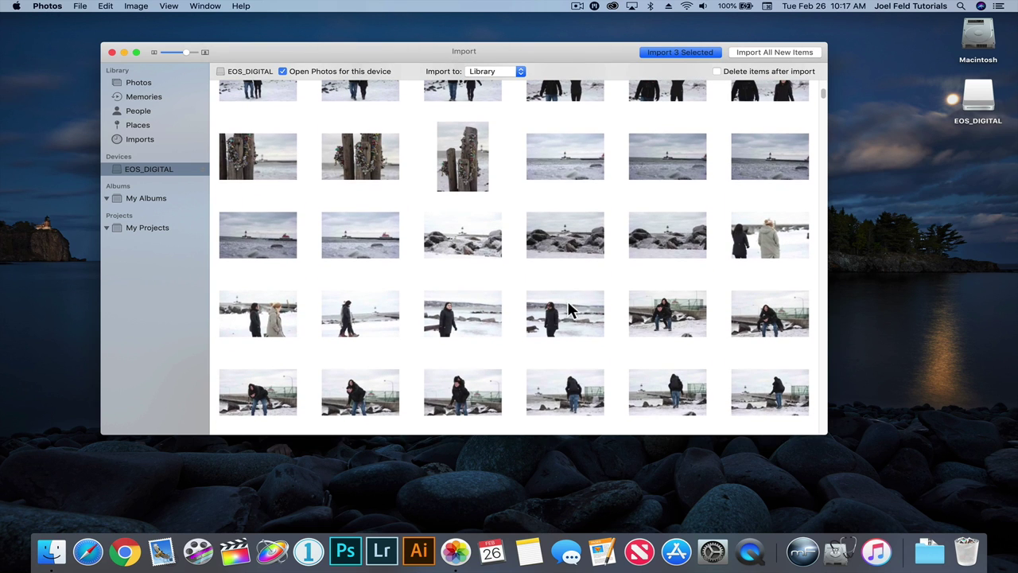
left_click(580, 173)
left_click(659, 162)
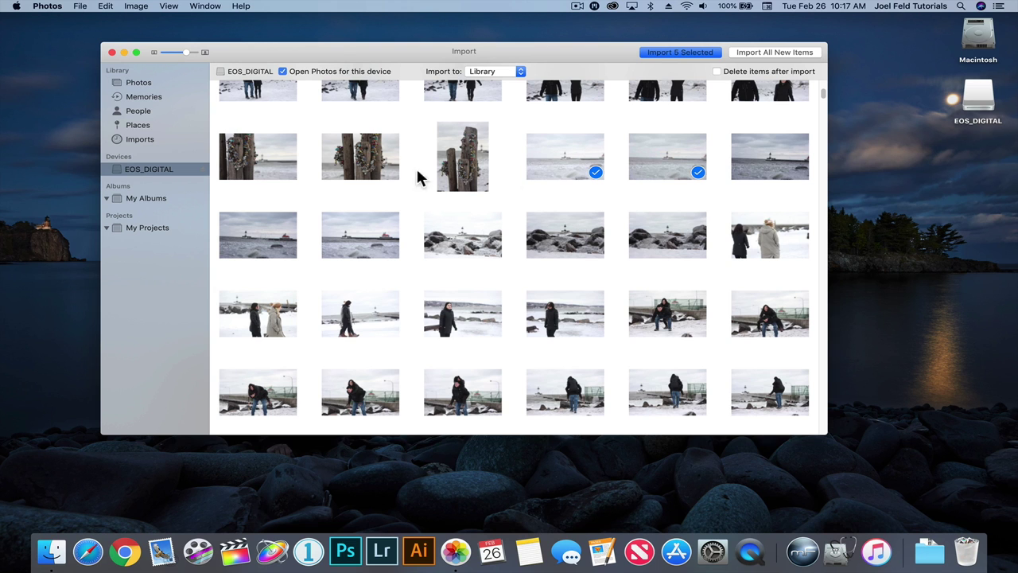
left_click(373, 163)
scroll(508, 249, "down", 4)
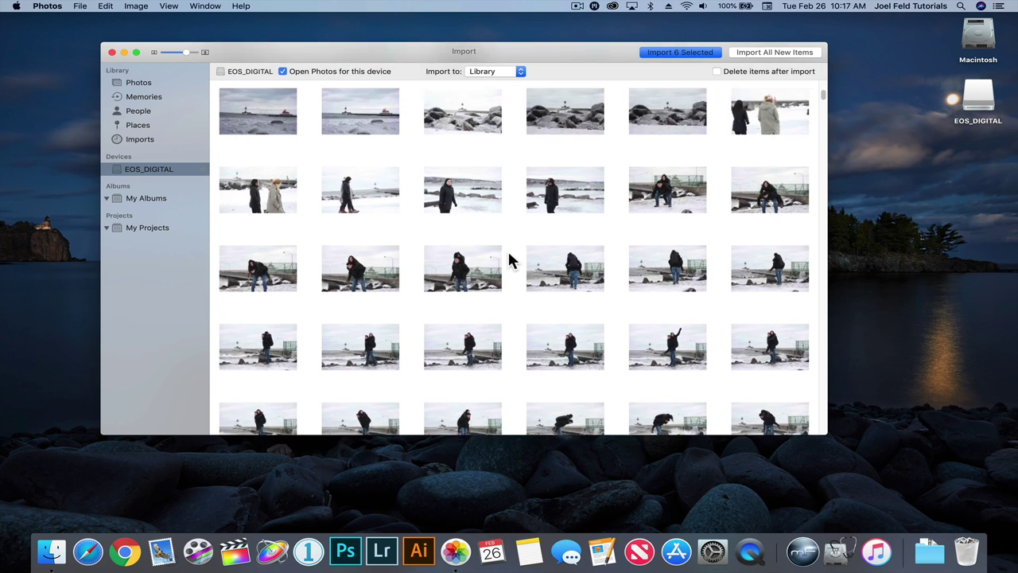
left_click(472, 230)
scroll(544, 277, "down", 10)
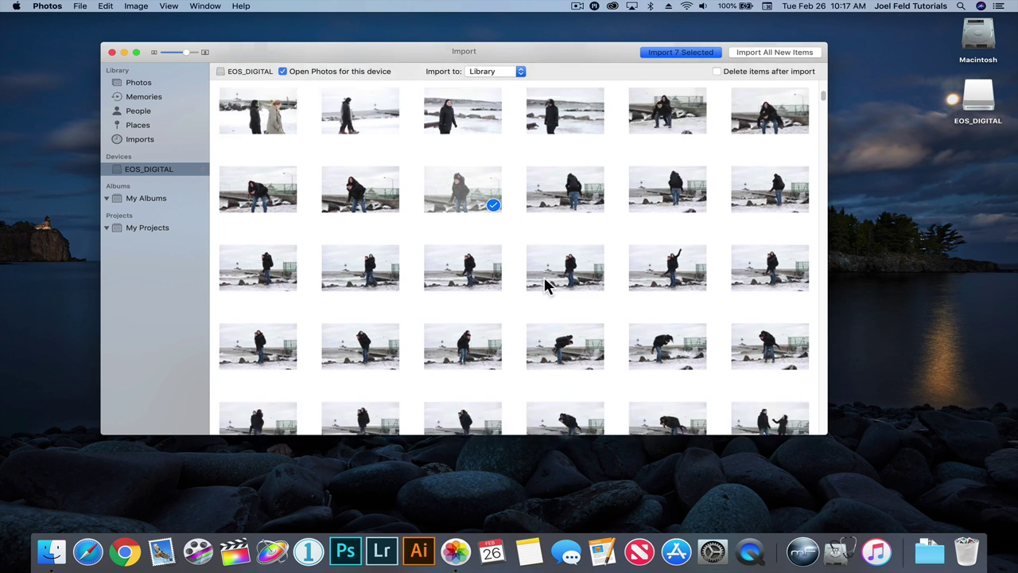
left_click(575, 296)
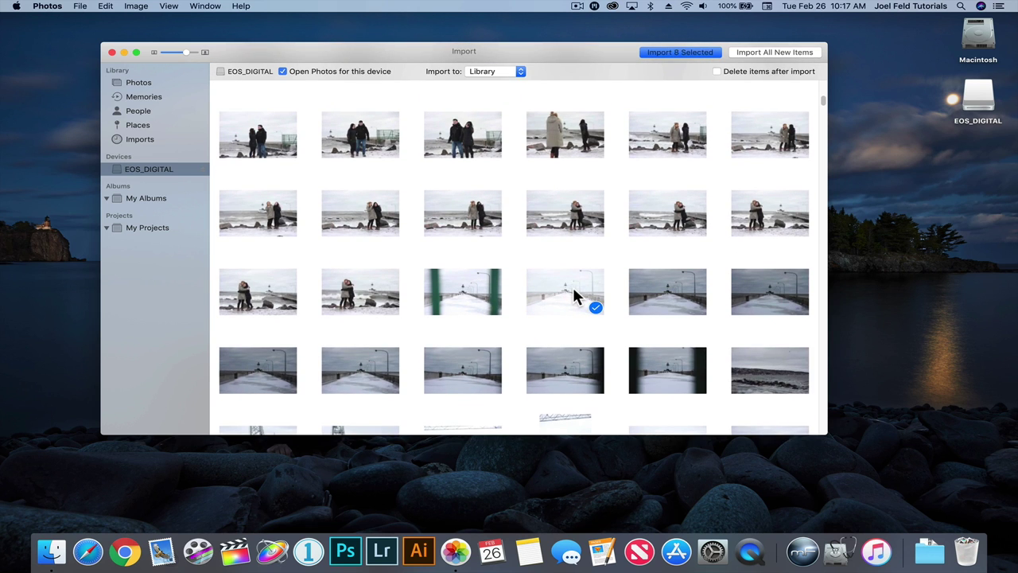
scroll(576, 296, "down", 3)
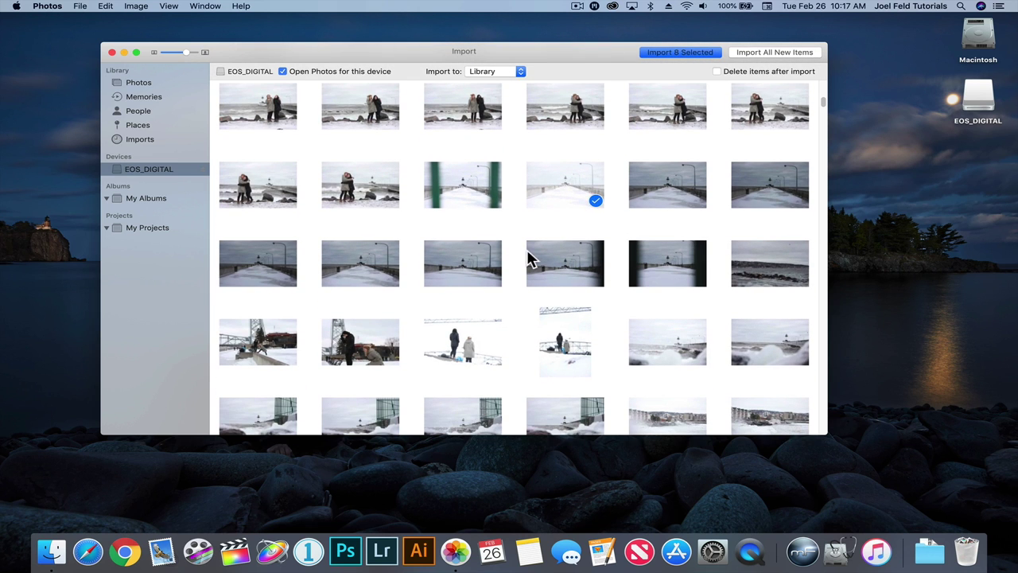
scroll(540, 256, "down", 2)
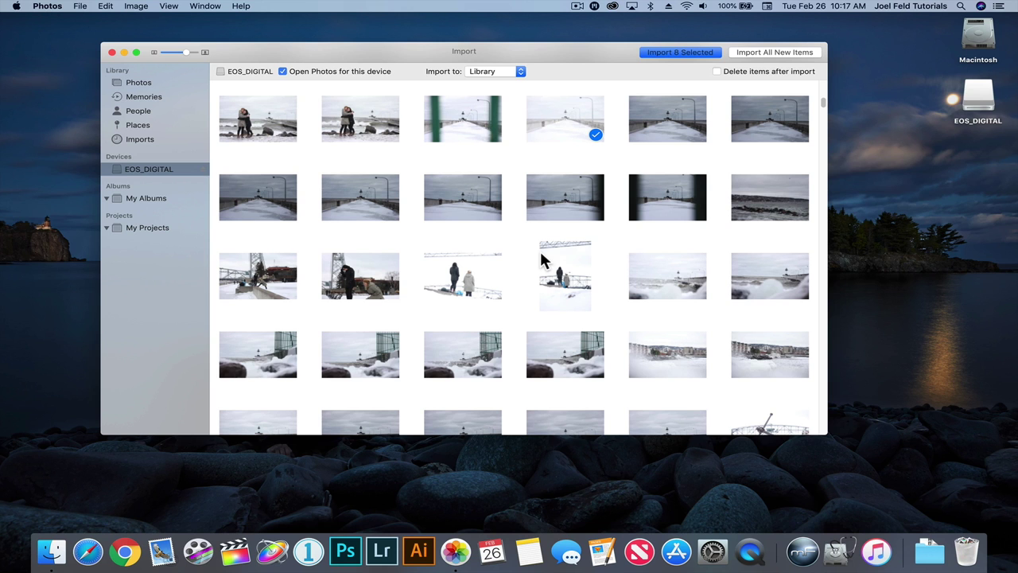
left_click(282, 197)
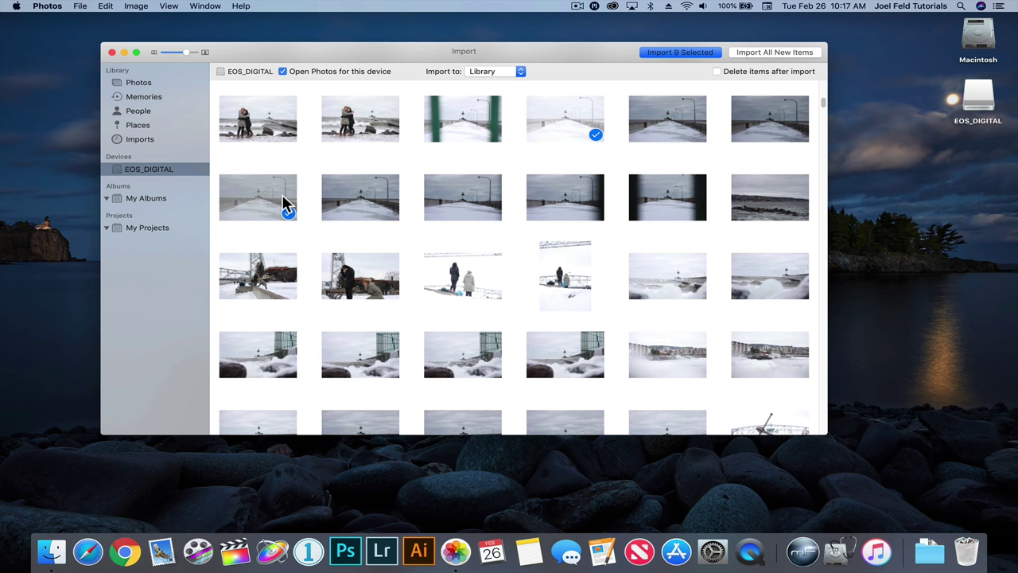
scroll(284, 205, "down", 10)
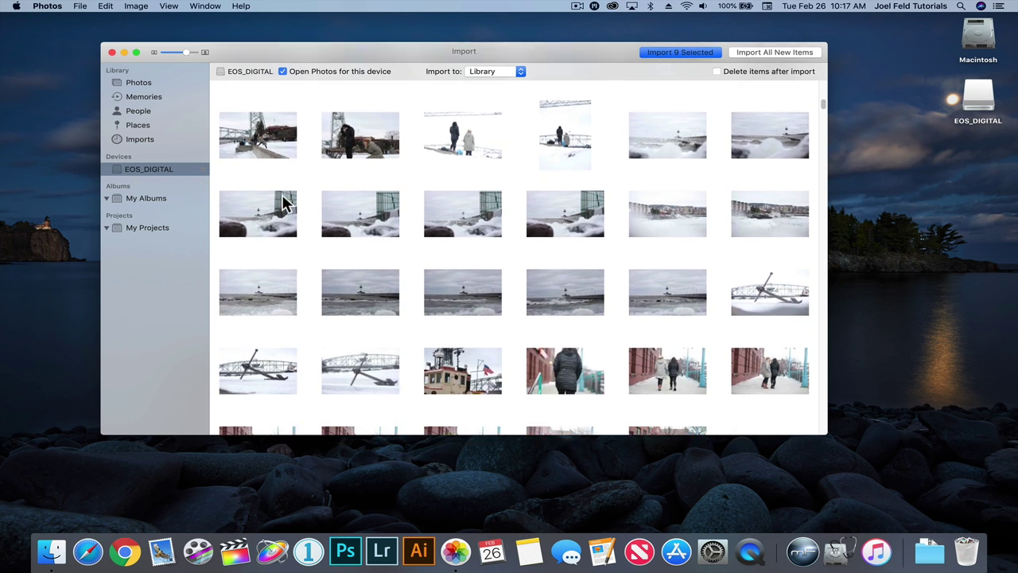
scroll(284, 205, "down", 15)
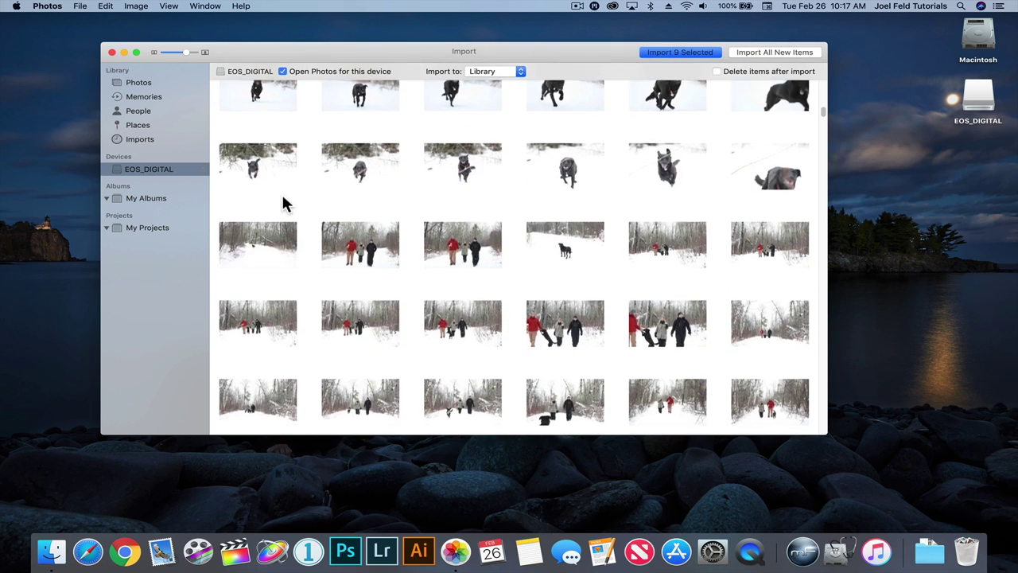
left_click(551, 254)
scroll(551, 254, "down", 5)
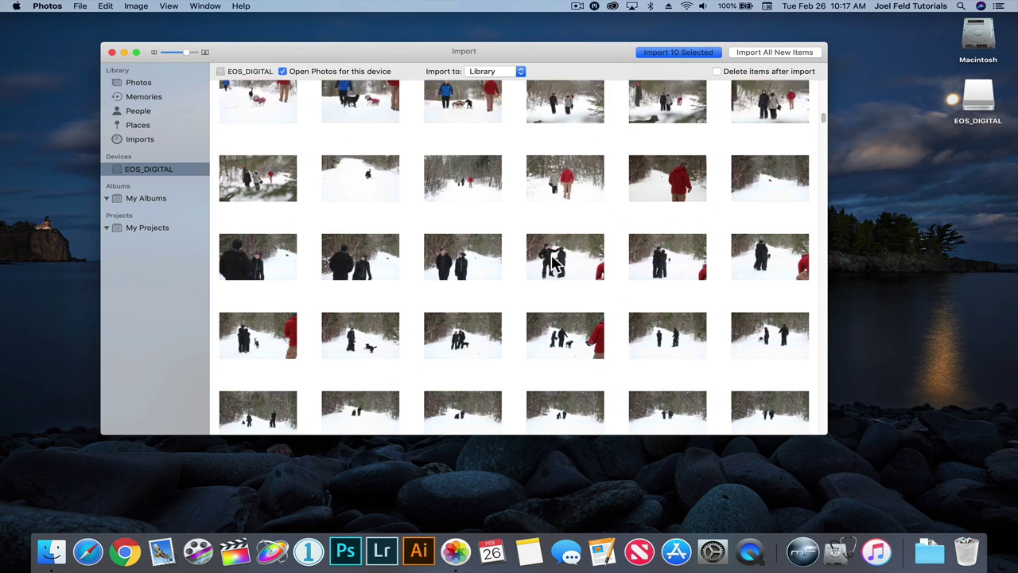
left_click(566, 225)
scroll(565, 222, "down", 10)
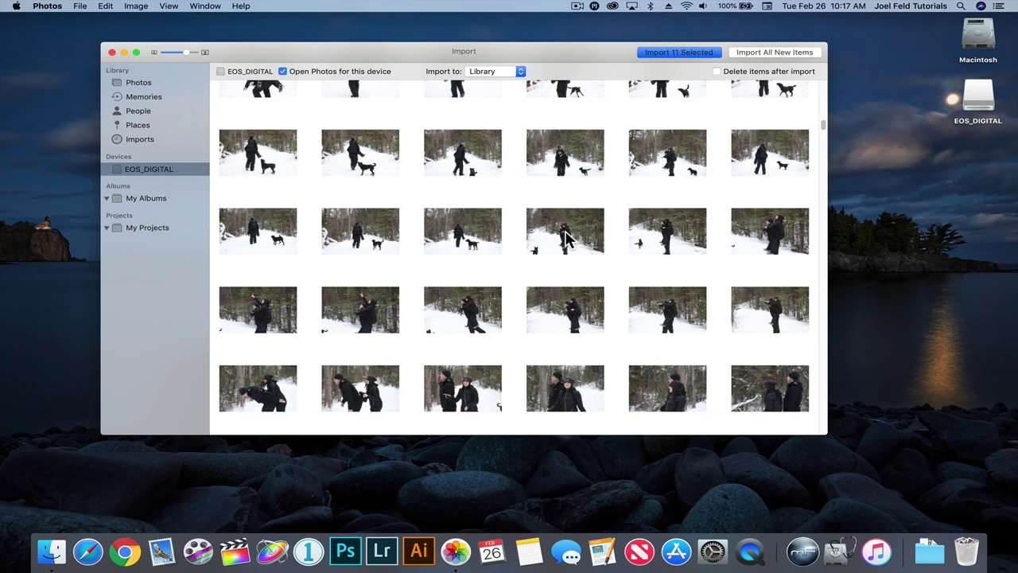
left_click(566, 233)
scroll(567, 235, "down", 10)
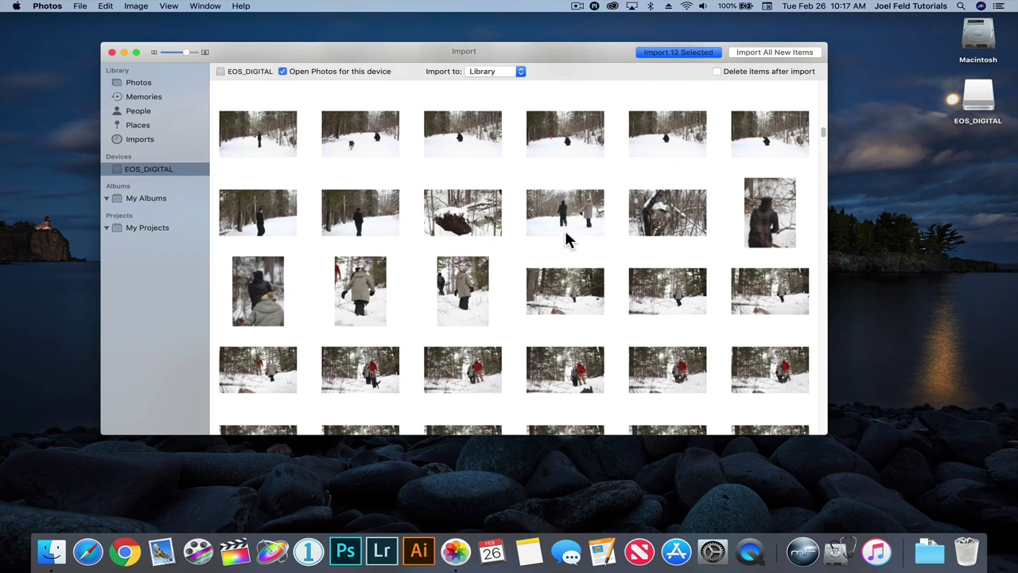
scroll(825, 136, "down", 10)
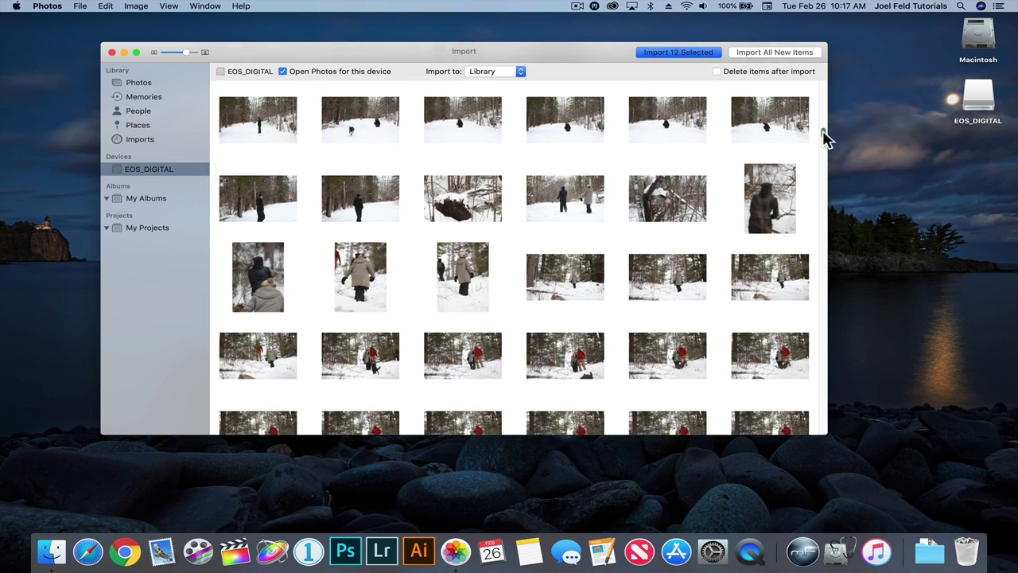
scroll(825, 147, "down", 10)
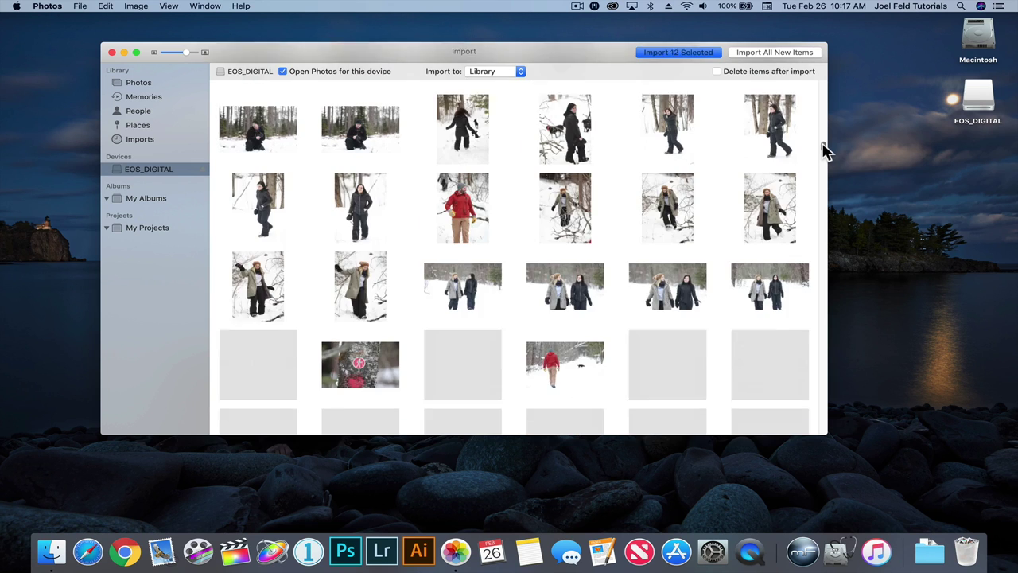
scroll(824, 154, "down", 2)
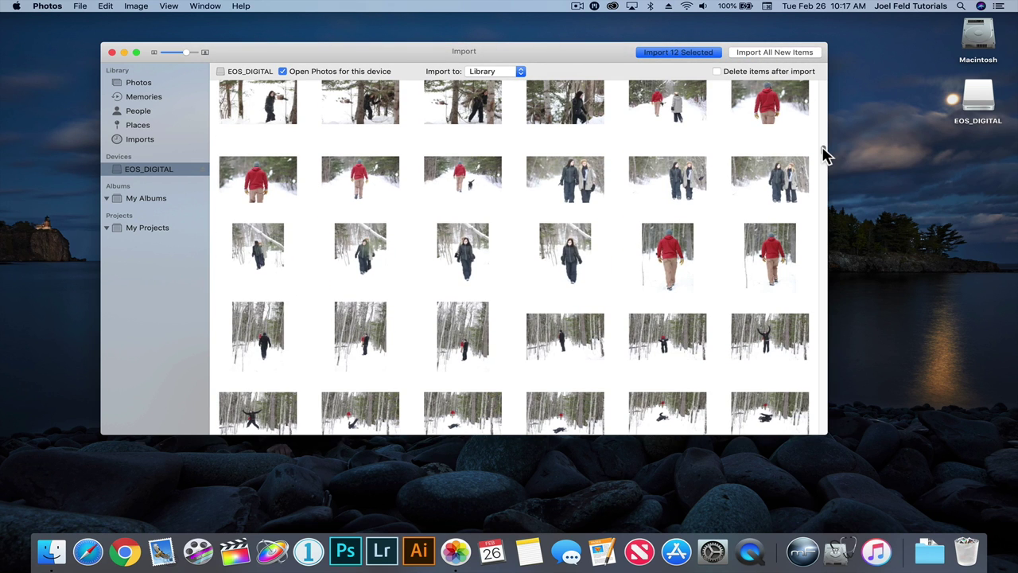
scroll(823, 159, "down", 15)
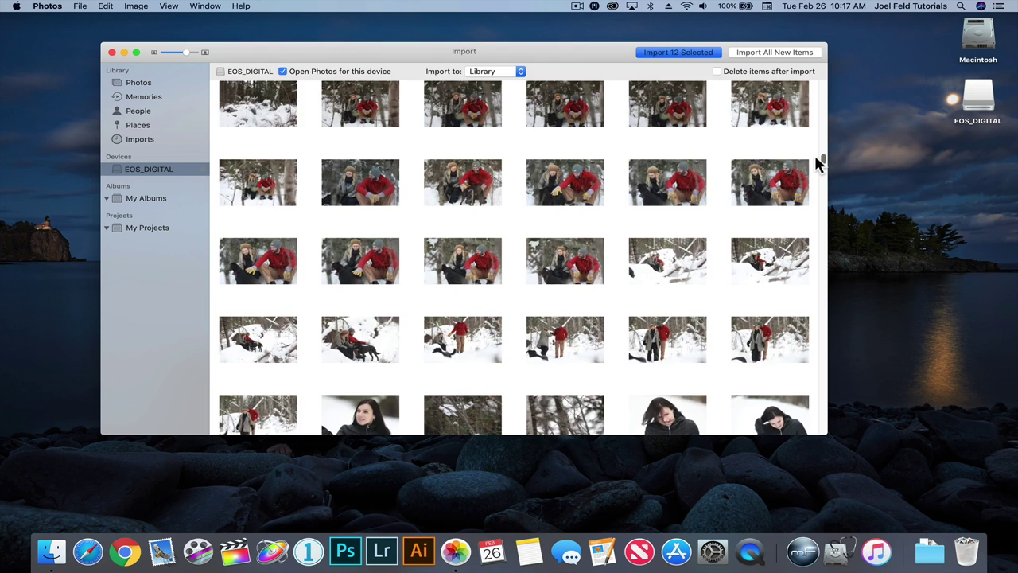
Step: Mark three blurry stage-light shots for import
left_click_drag(815, 160, 818, 232)
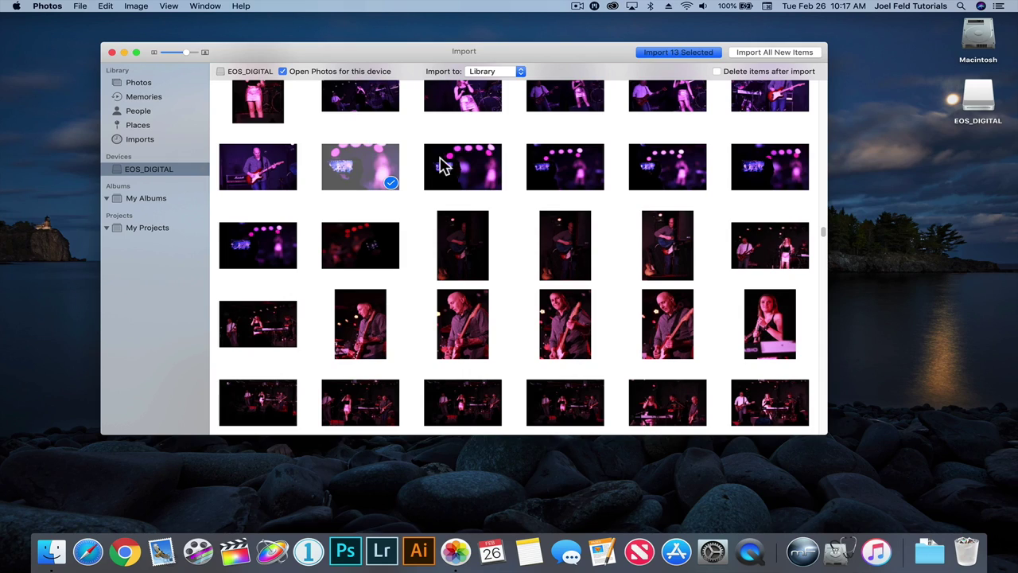
left_click(445, 166)
left_click(552, 164)
left_click(651, 170)
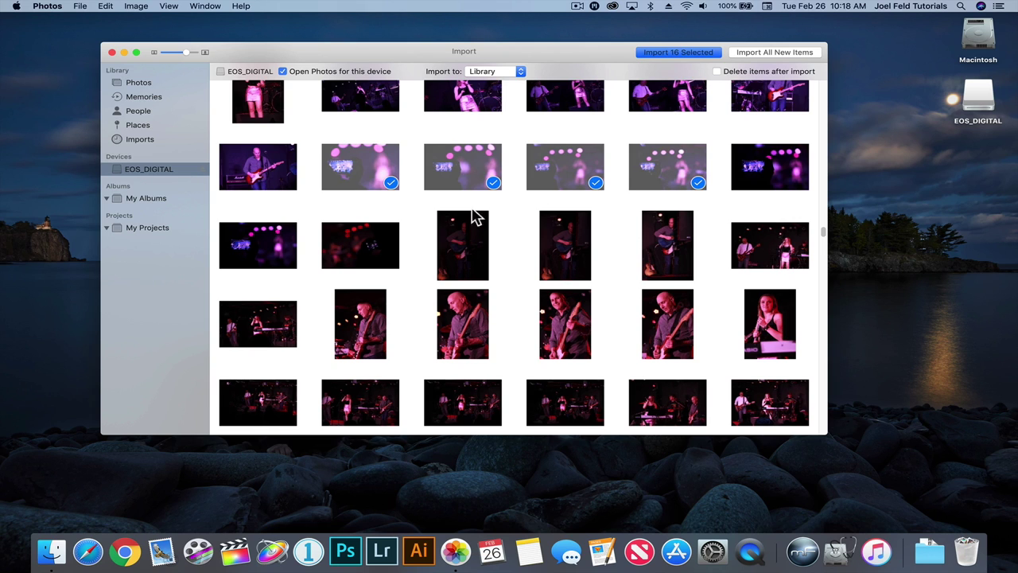
Step: Mark a block of guitarist shots and a range of band photos, reaching 42 selected
left_click_drag(305, 202, 376, 235)
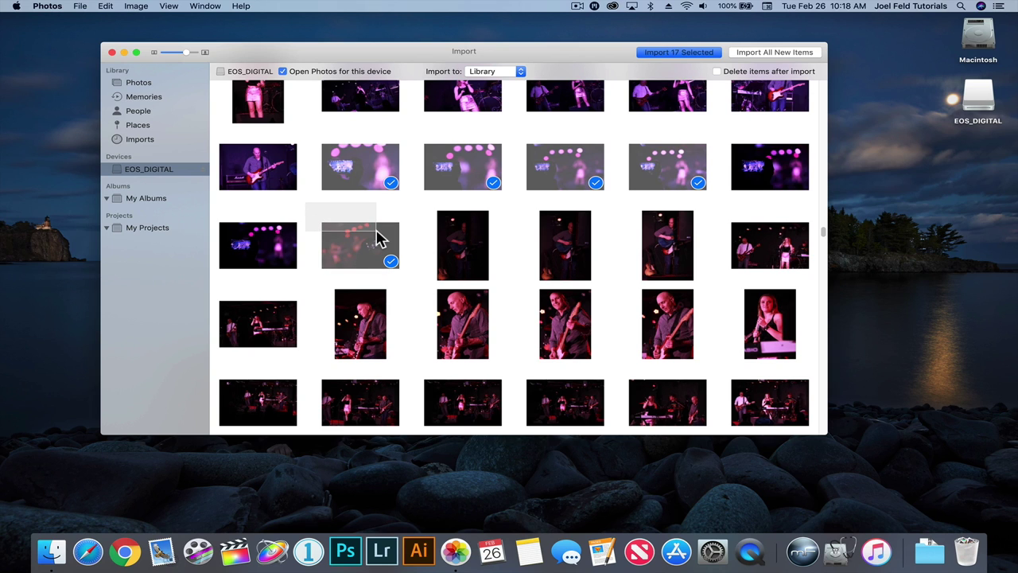
left_click_drag(379, 239, 769, 400)
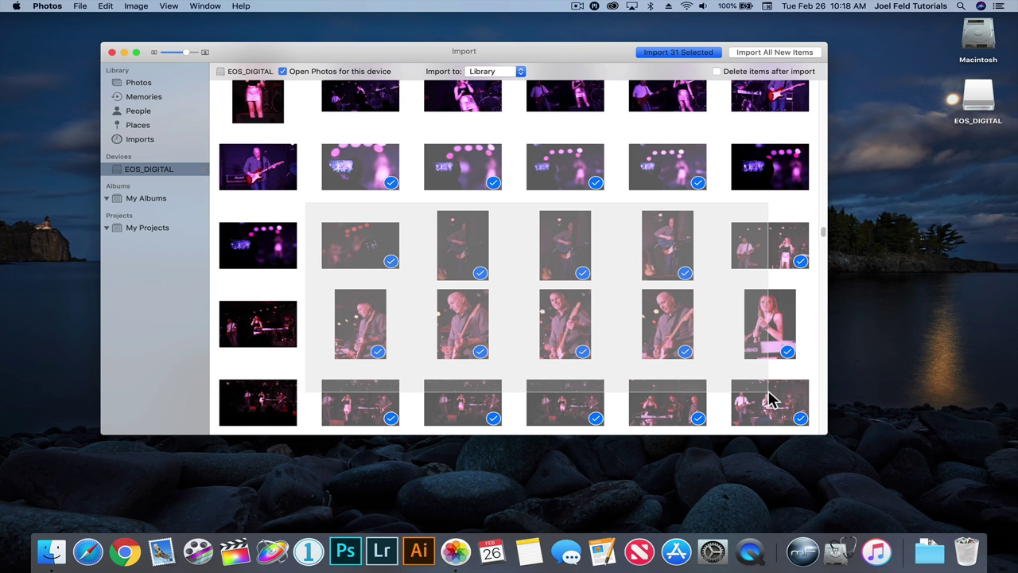
left_click_drag(769, 400, 769, 400)
scroll(769, 400, "down", 5)
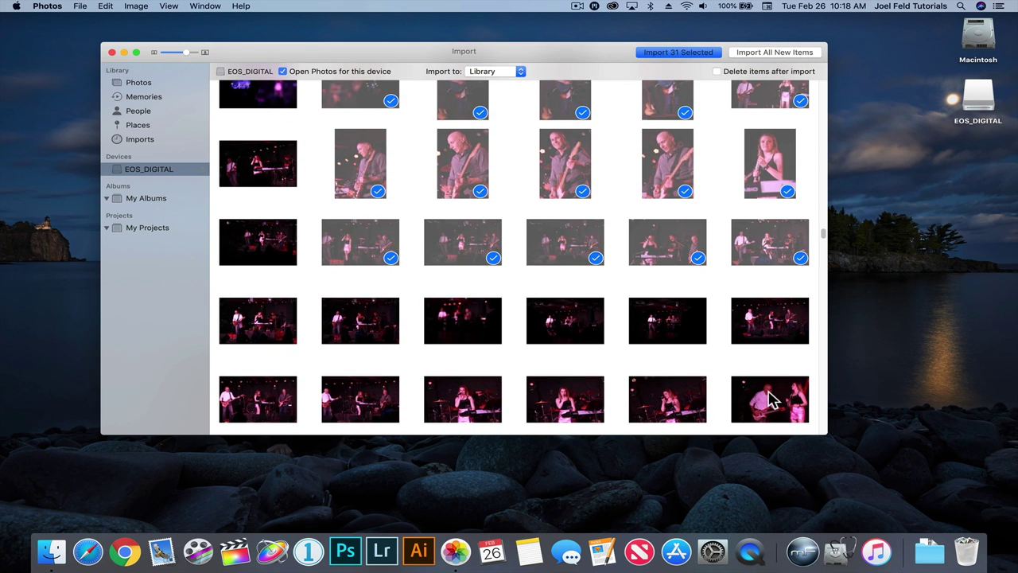
scroll(769, 400, "down", 2)
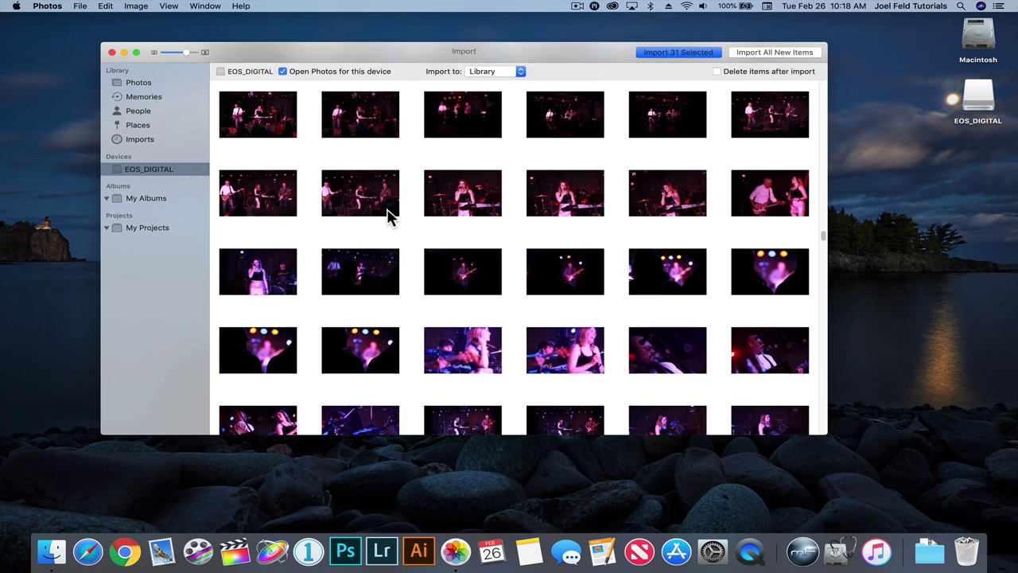
left_click(366, 180)
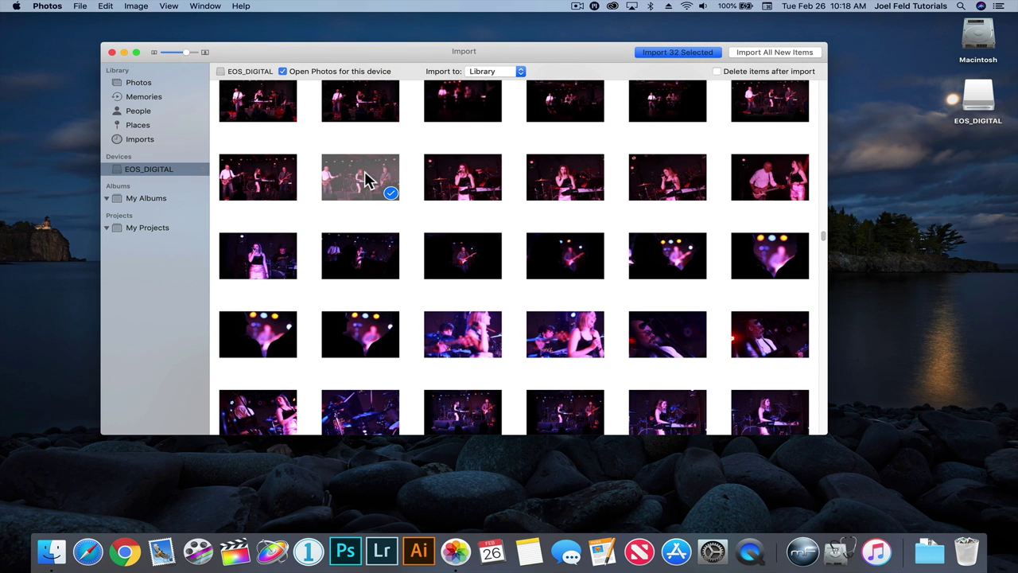
key("shift")
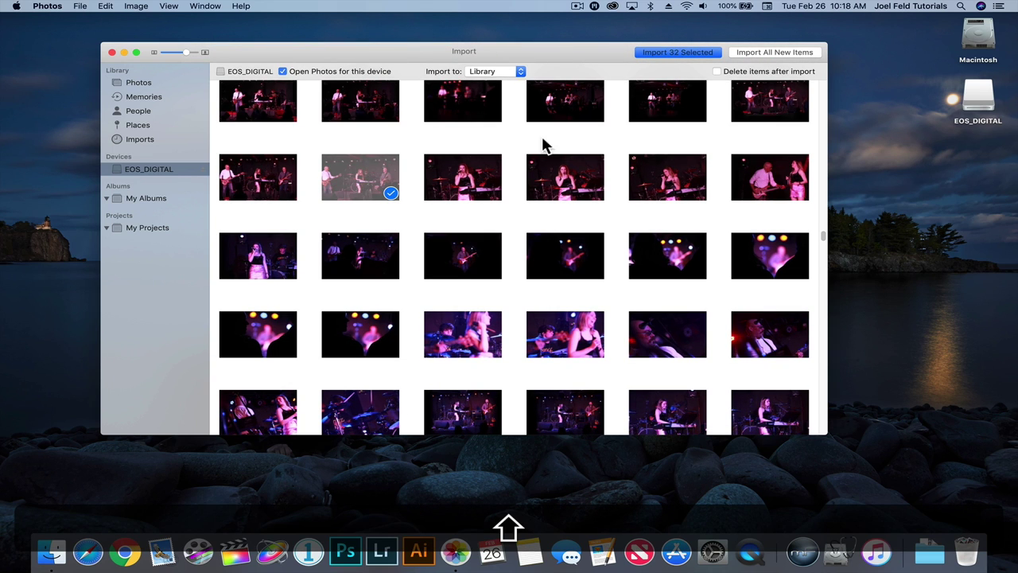
left_click(765, 266, "shift")
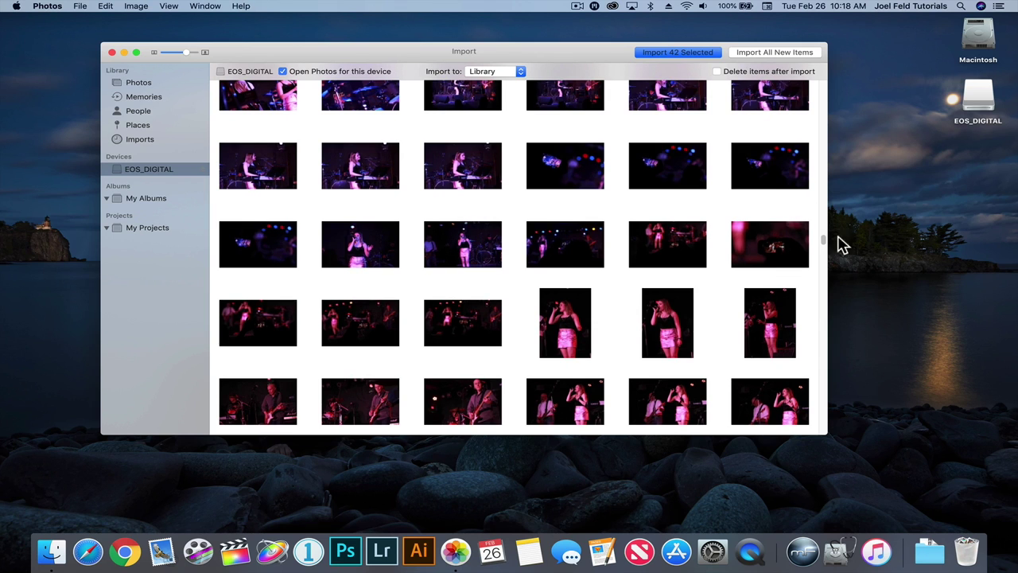
Step: Mark four ice-castle shots and two fire-dancer shots for import, totalling 48 photos
scroll(823, 246, "down", 5)
scroll(823, 262, "down", 15)
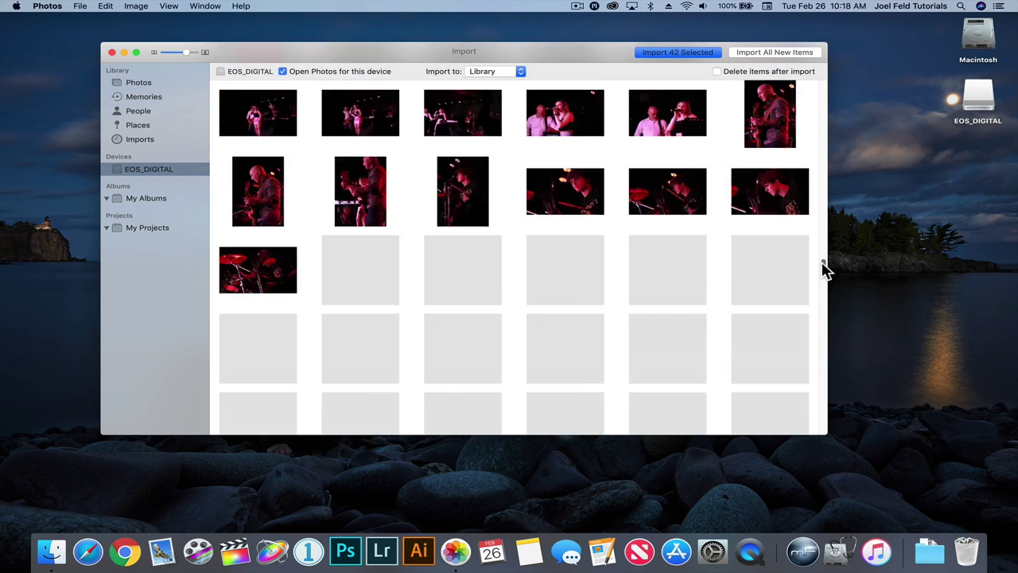
scroll(823, 278, "down", 15)
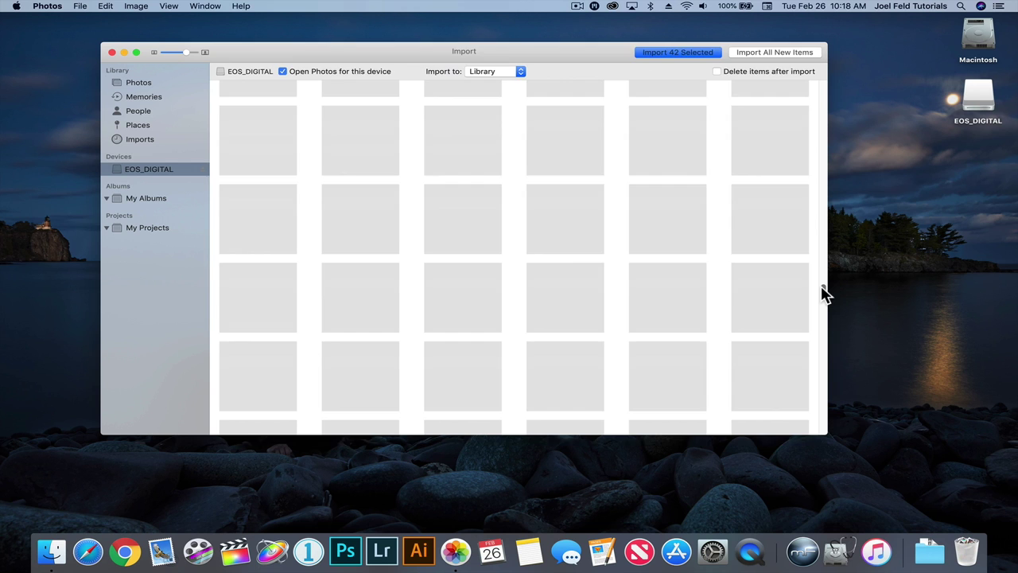
scroll(823, 299, "down", 10)
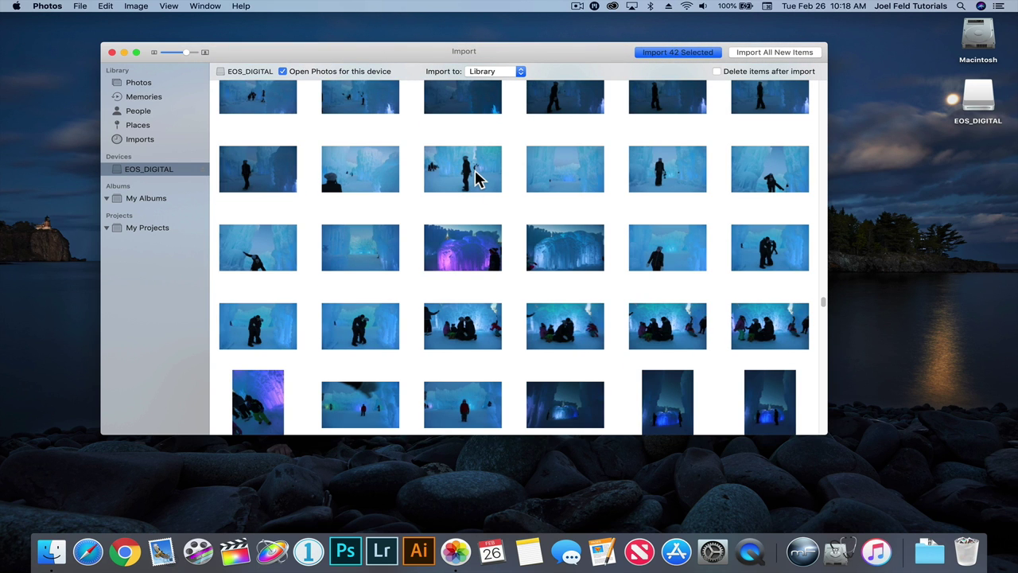
left_click(476, 179)
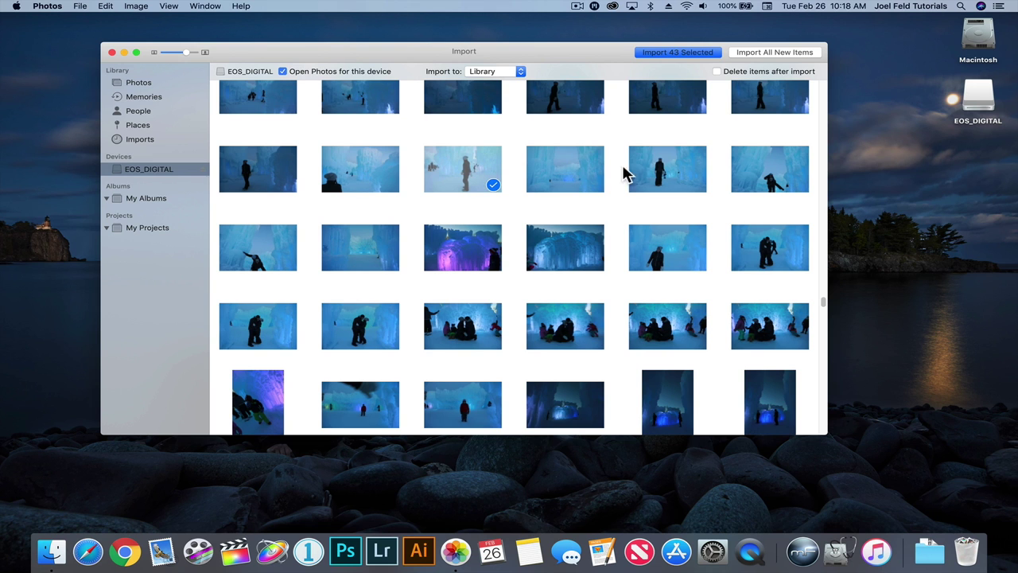
left_click(657, 177)
left_click(667, 238)
scroll(641, 245, "down", 3)
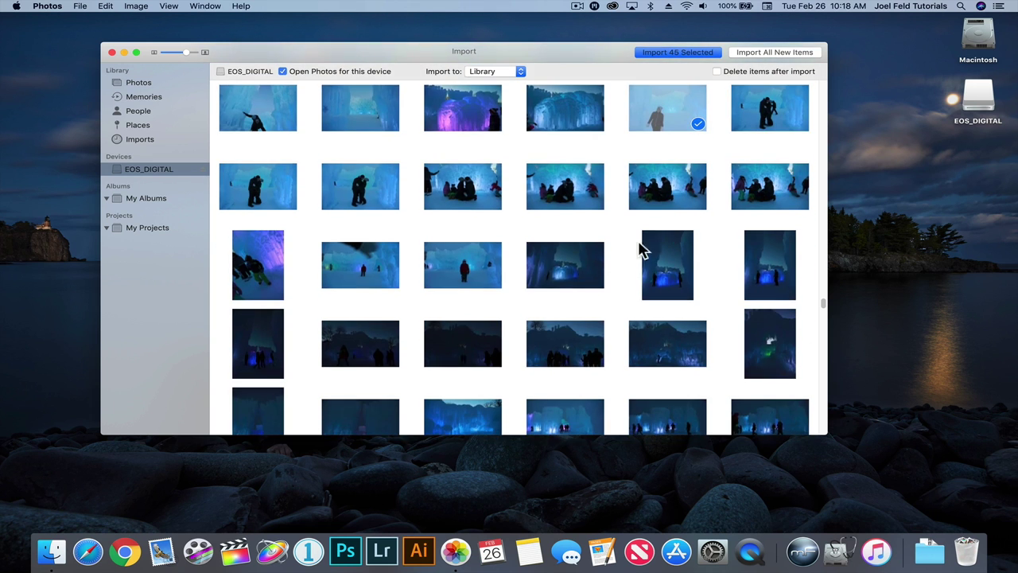
left_click(585, 270)
scroll(584, 272, "down", 15)
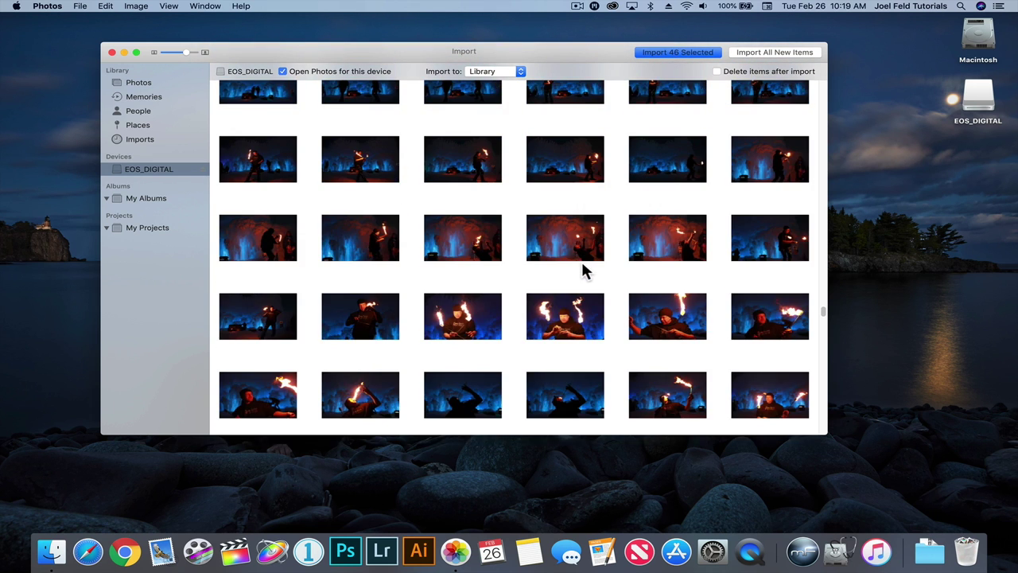
left_click(576, 318)
left_click(657, 328)
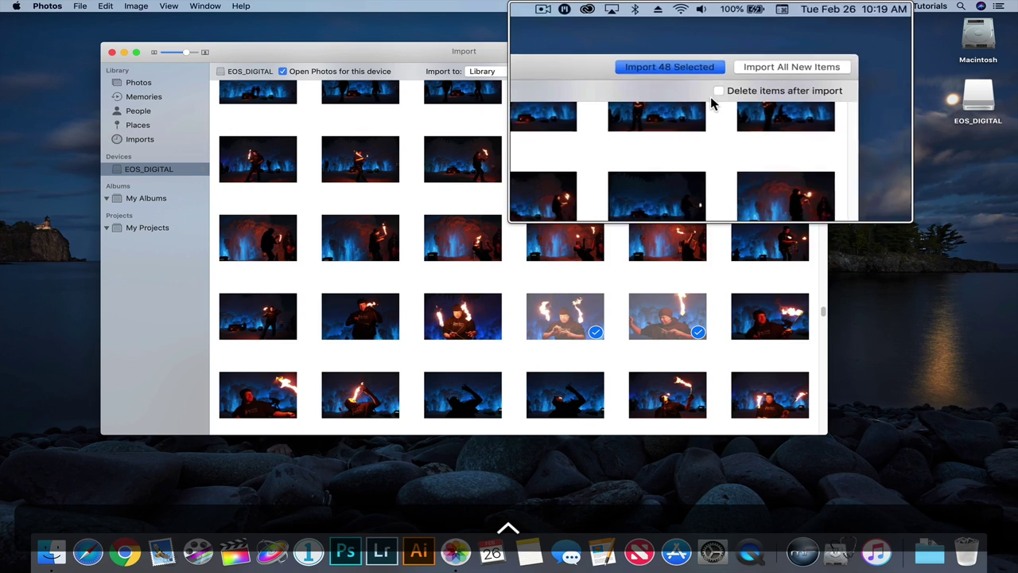
Step: Import the 48 selected EOS_DIGITAL photos and follow the 10:19 AM batch until complete
left_click(669, 53)
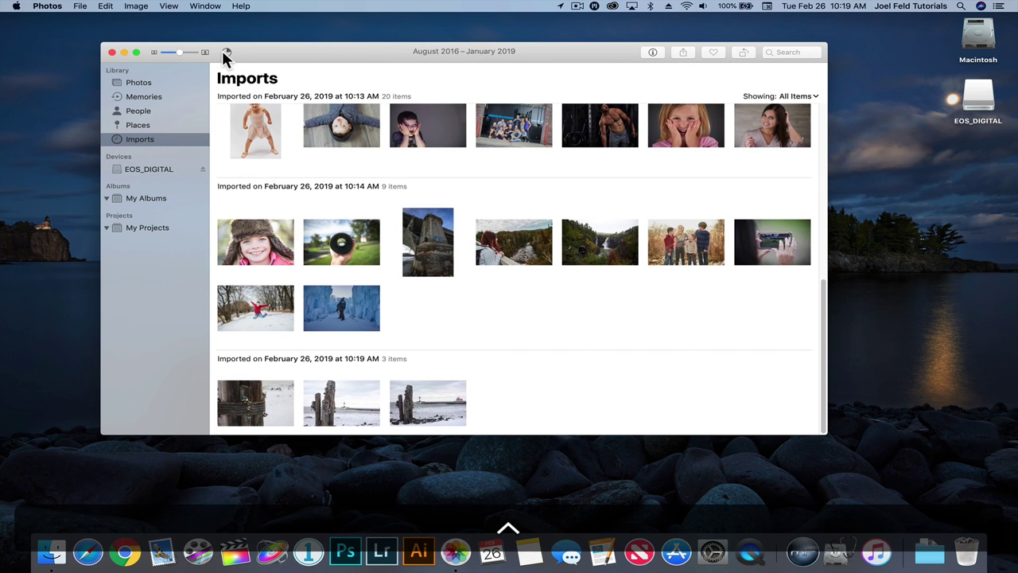
left_click(224, 95)
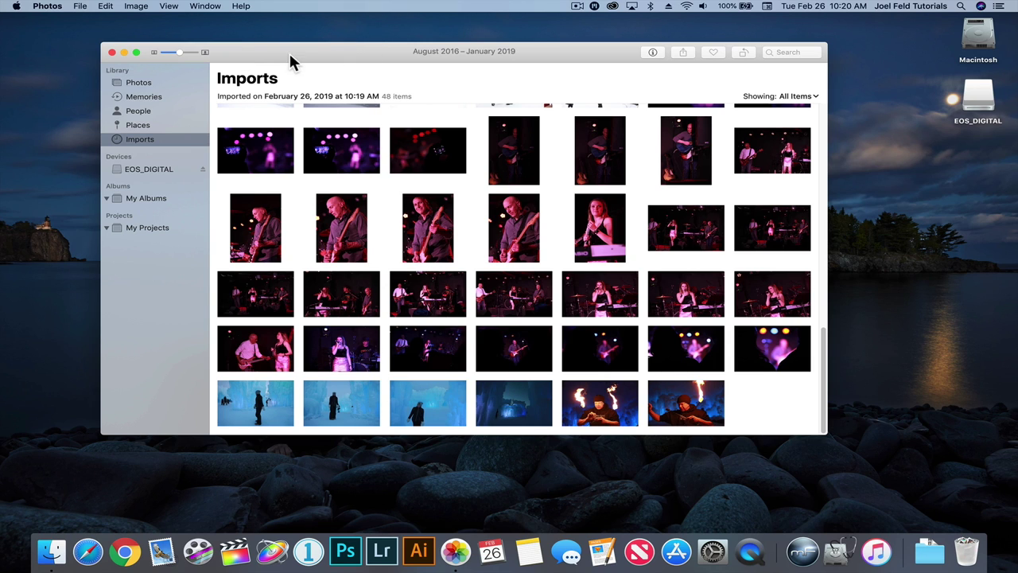
Step: Switch from Imports to the full Photos library and browse its date-grouped moments
left_click(175, 88)
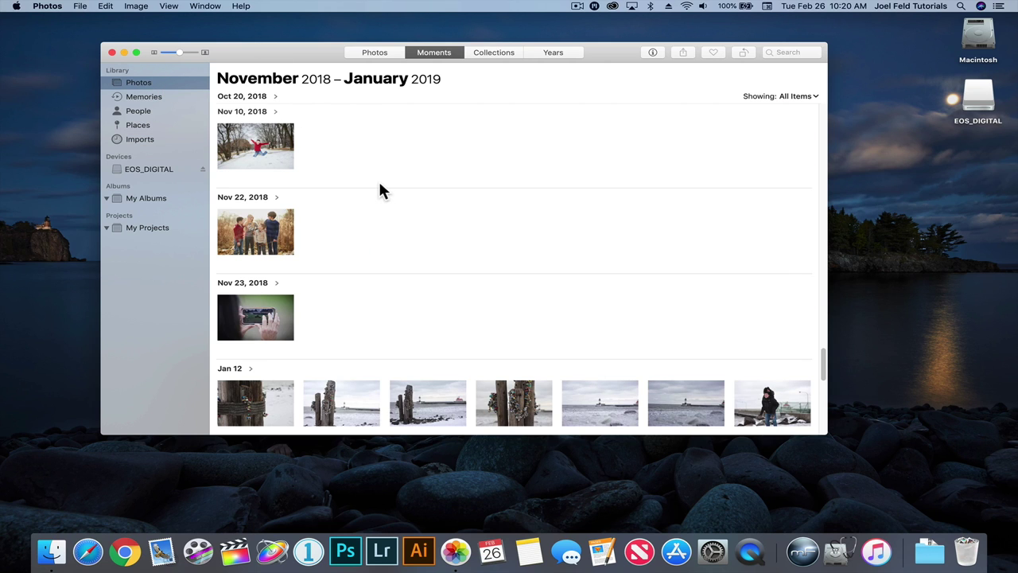
scroll(414, 229, "down", 10)
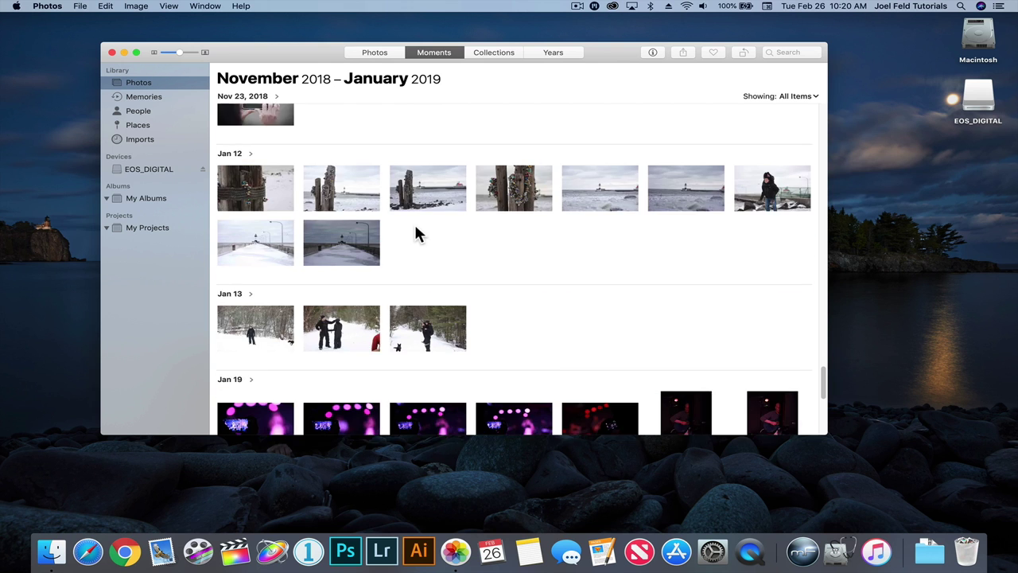
scroll(415, 231, "down", 5)
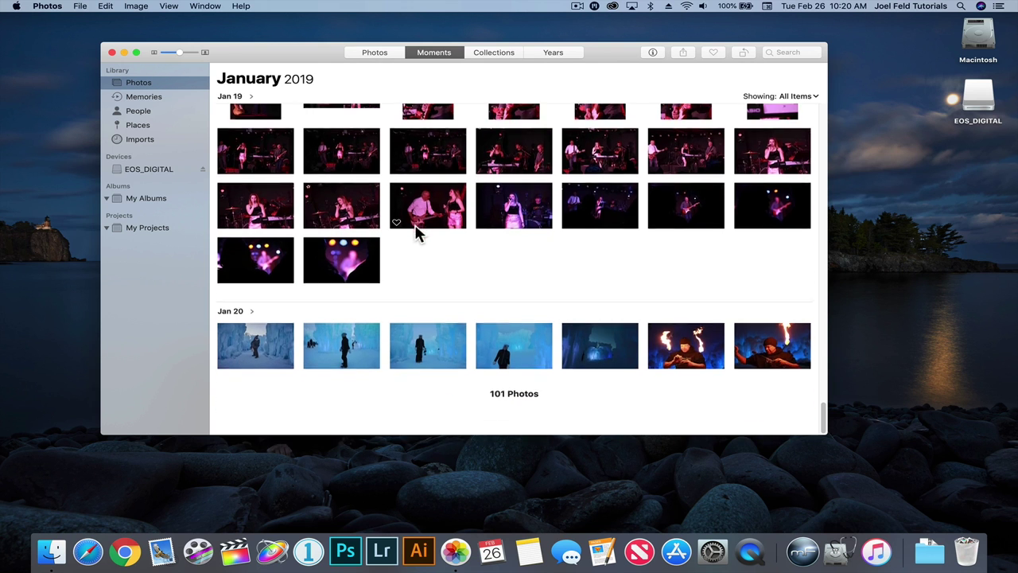
scroll(418, 233, "up", 10)
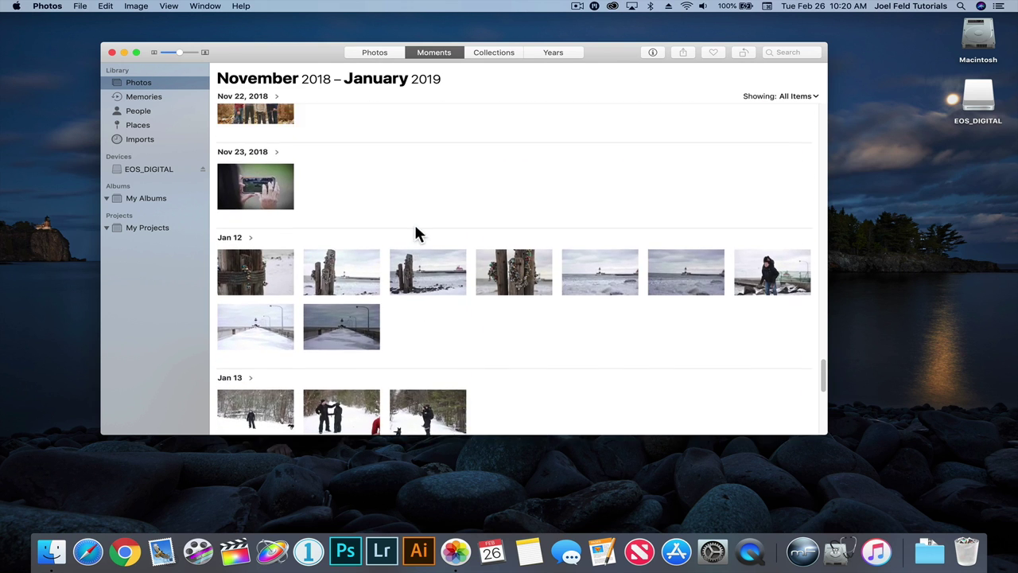
scroll(416, 231, "up", 8)
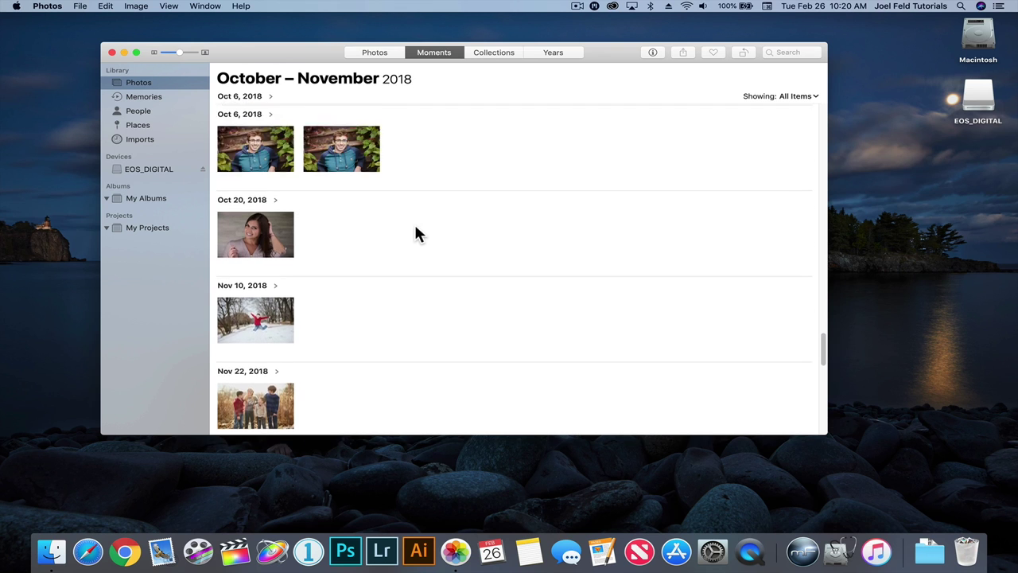
scroll(255, 239, "up", 4)
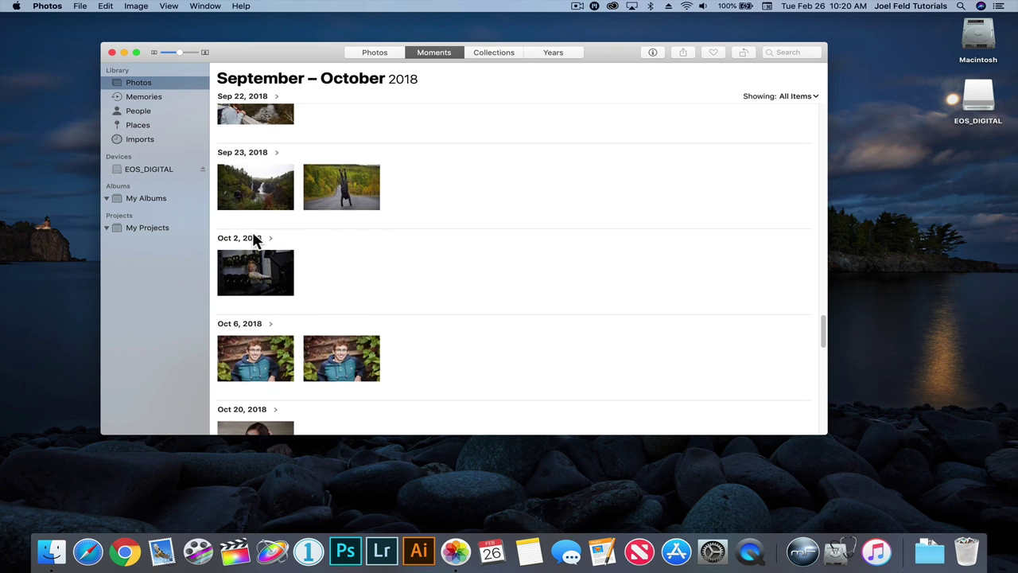
Step: Select the Sep 23 waterfall photo and the Sep 20 masked portrait
left_click(256, 239)
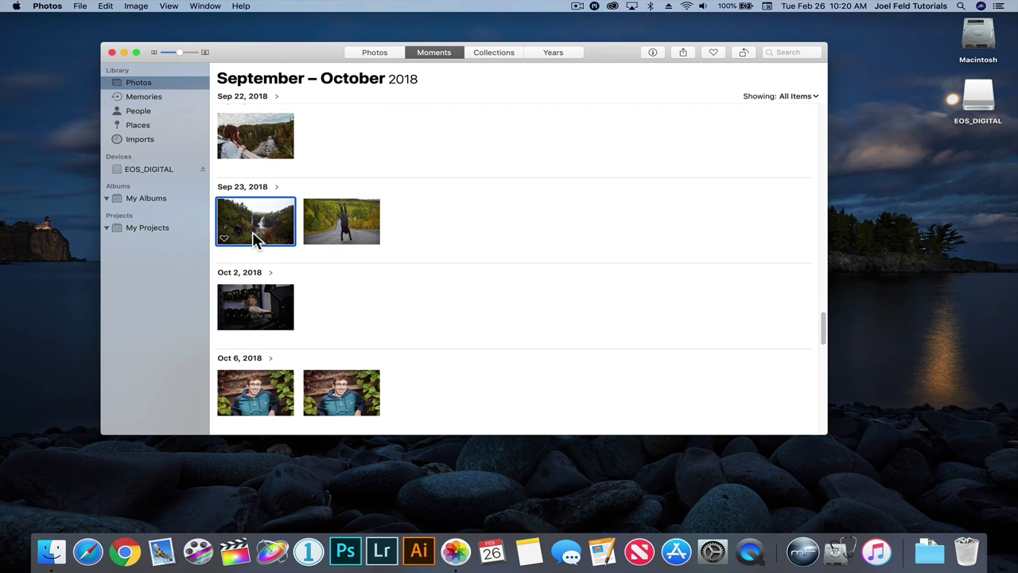
scroll(271, 231, "up", 5)
scroll(288, 222, "up", 3)
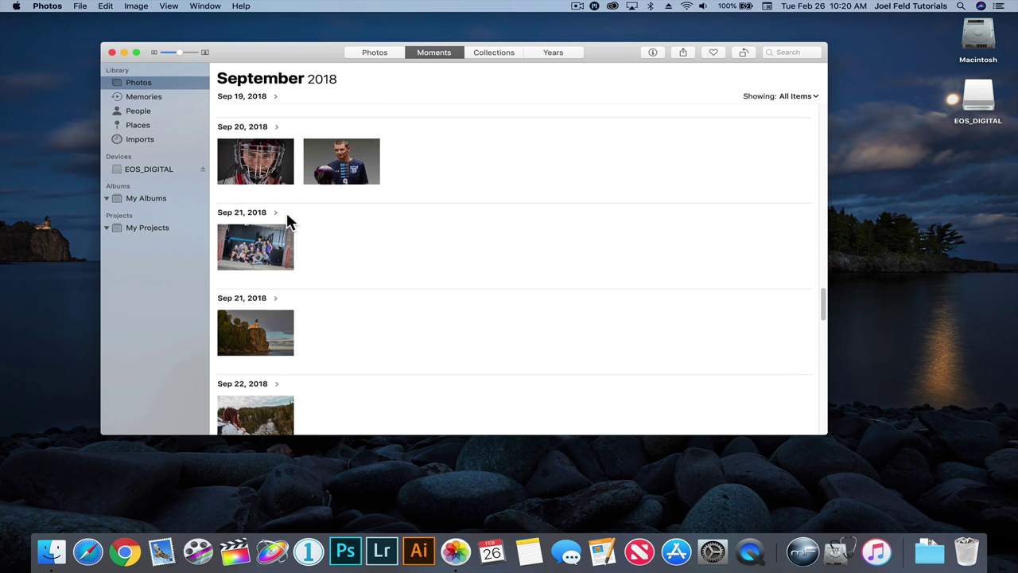
left_click(266, 179)
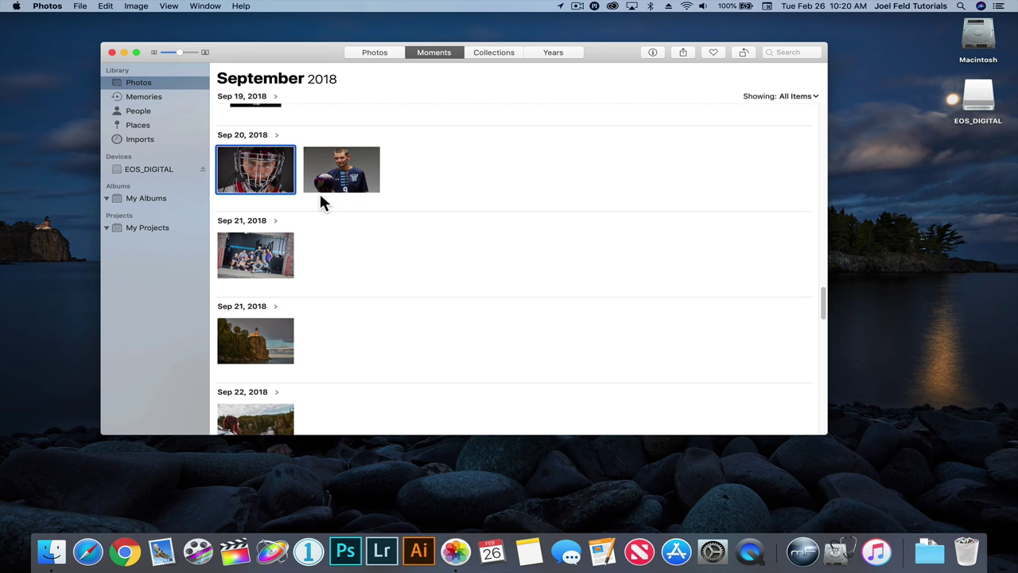
scroll(320, 196, "up", 5)
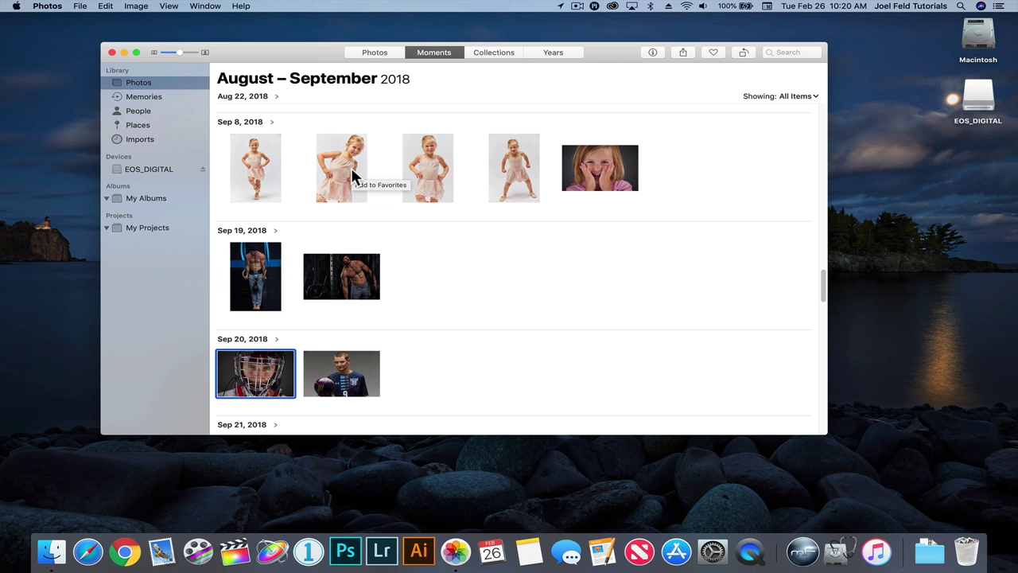